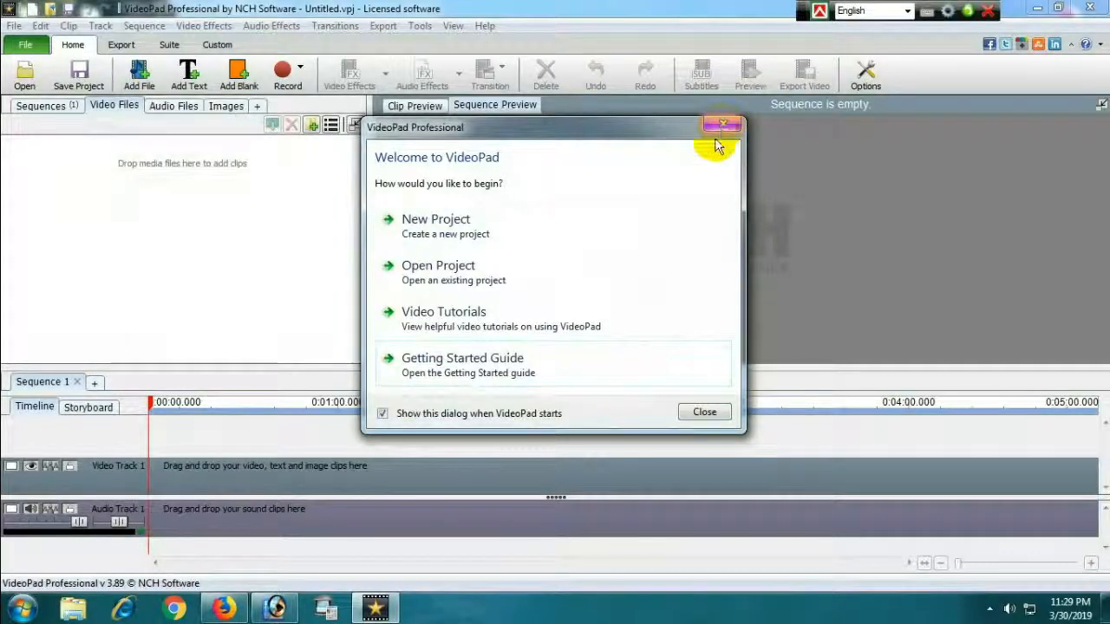
Dismiss the welcome dialog, then import the all-nines .flv video from the Desktop and place it at the start of Video Track 1.
left_click(704, 414)
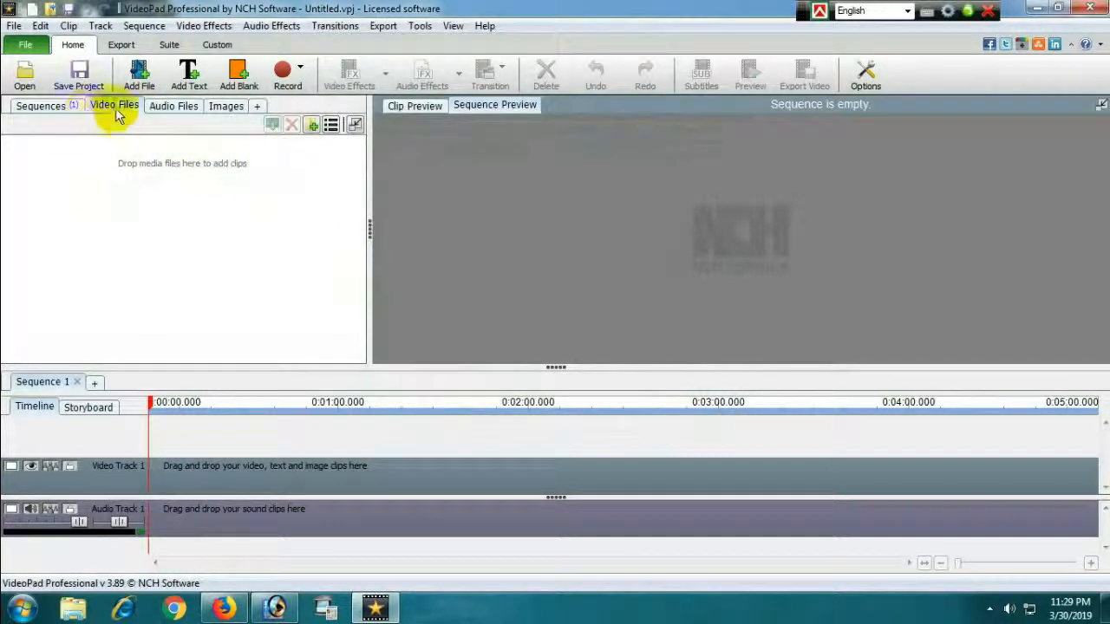
left_click(25, 74)
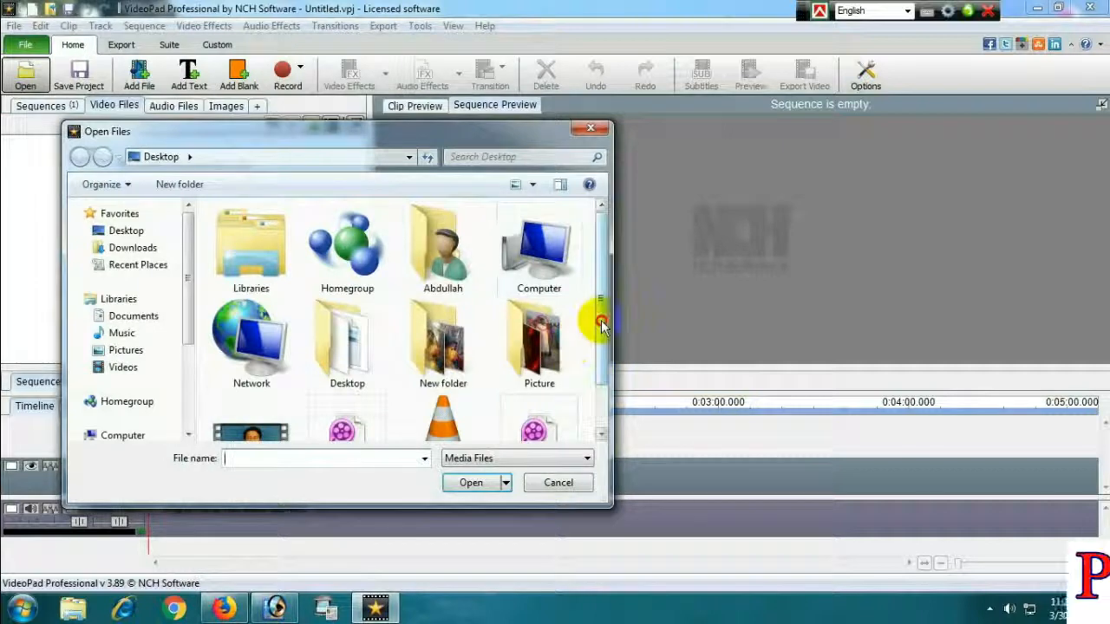
left_click_drag(597, 317, 595, 391)
left_click(443, 408)
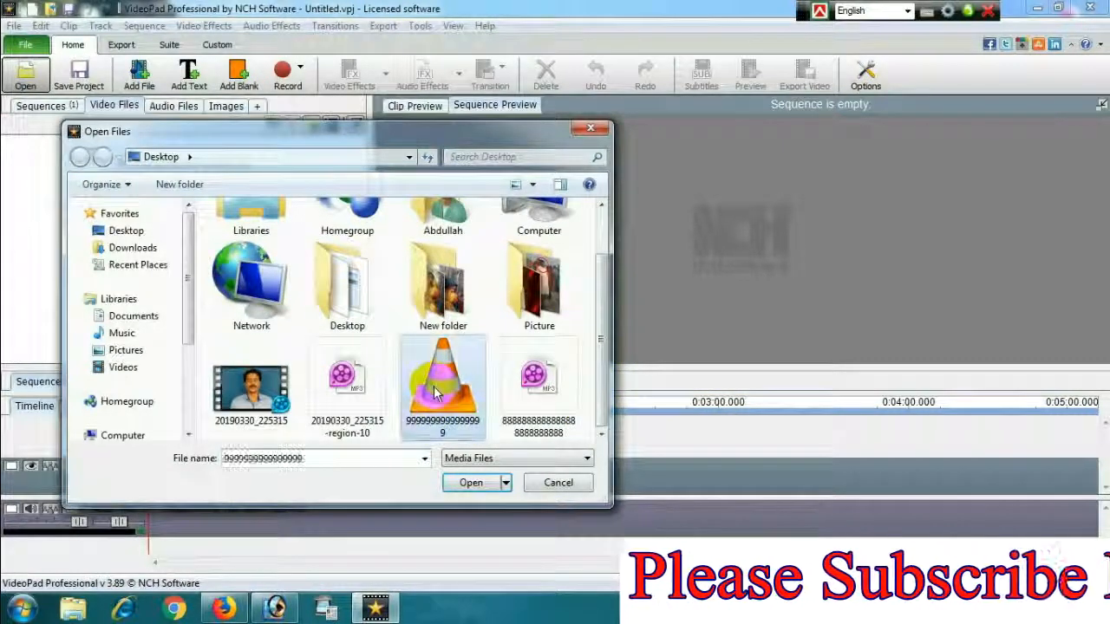
left_click(469, 484)
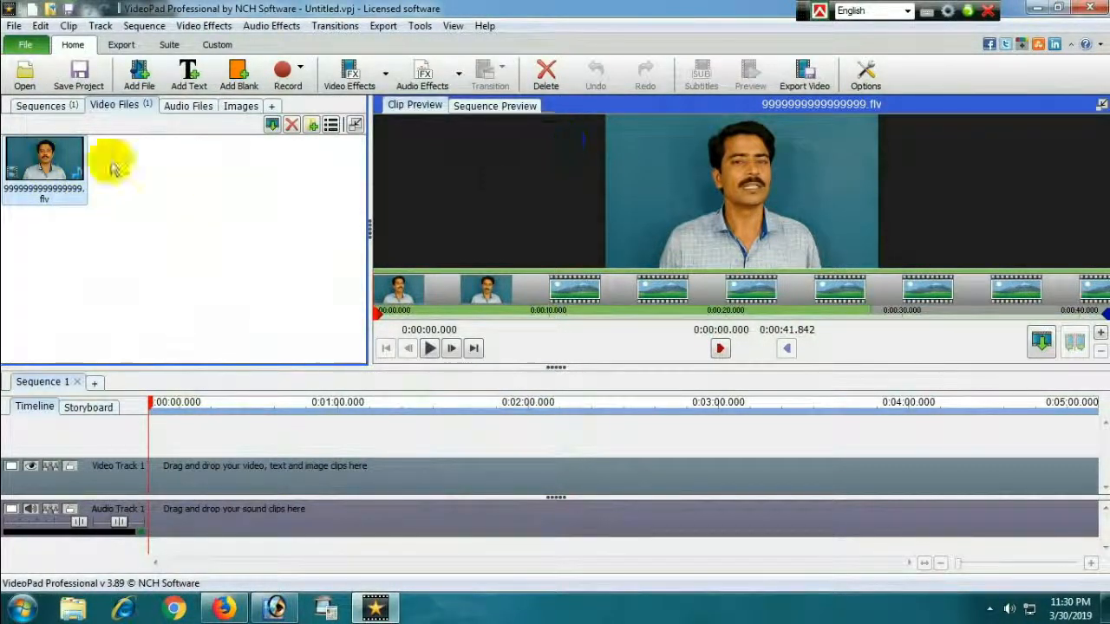
left_click_drag(36, 164, 156, 442)
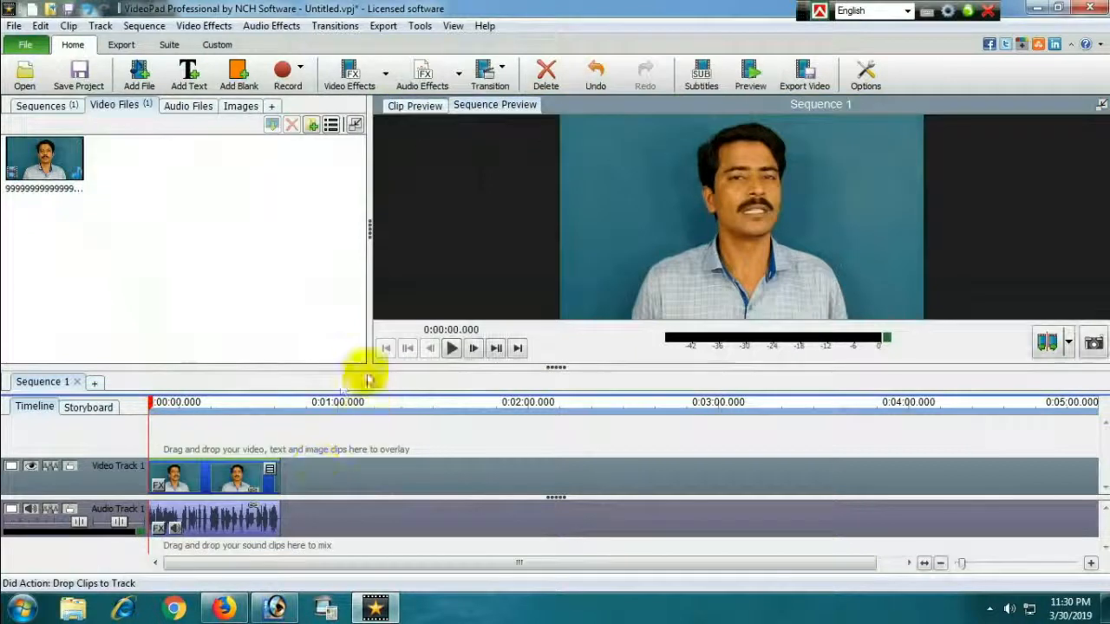
left_click_drag(965, 568, 997, 568)
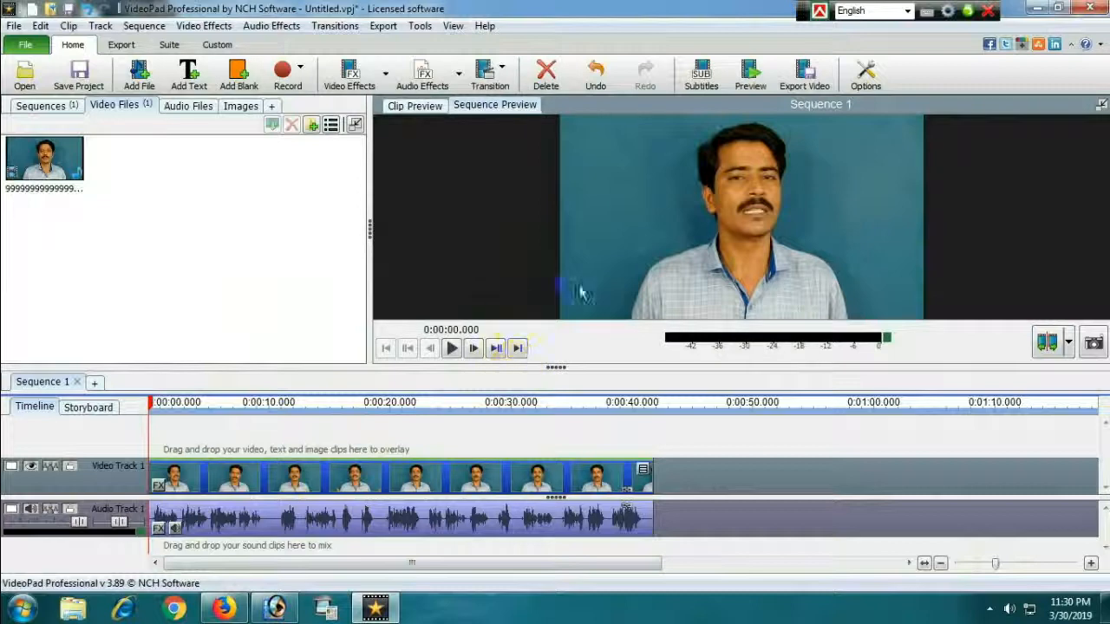
Switch to Firefox, open Google in a new tab and move the floating keyboard toolbar clear of that tab.
left_click(218, 611)
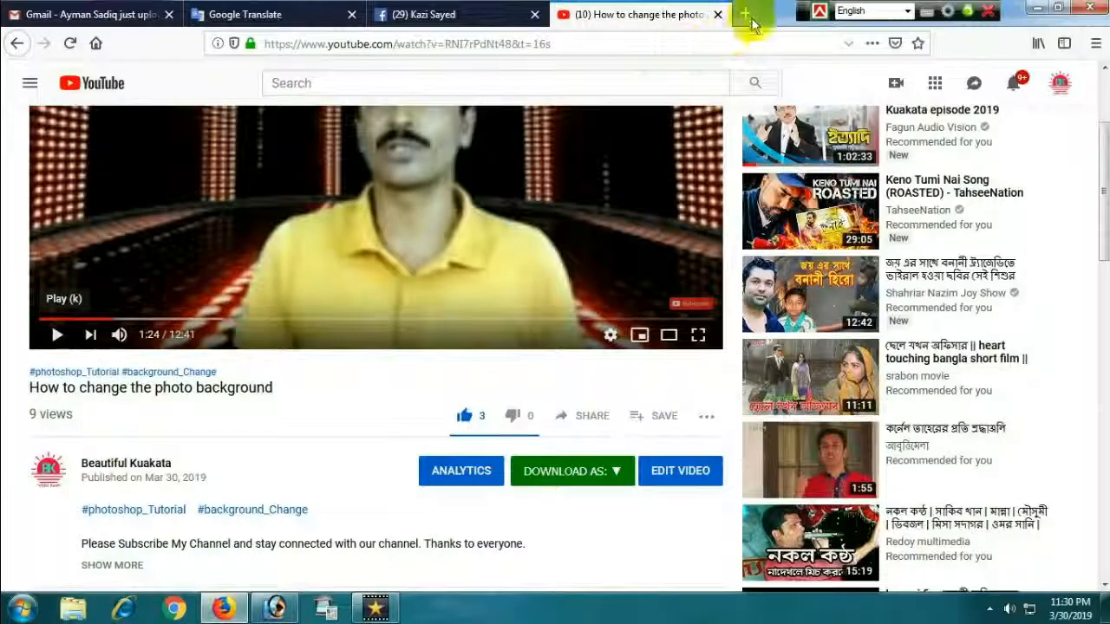
left_click(746, 16)
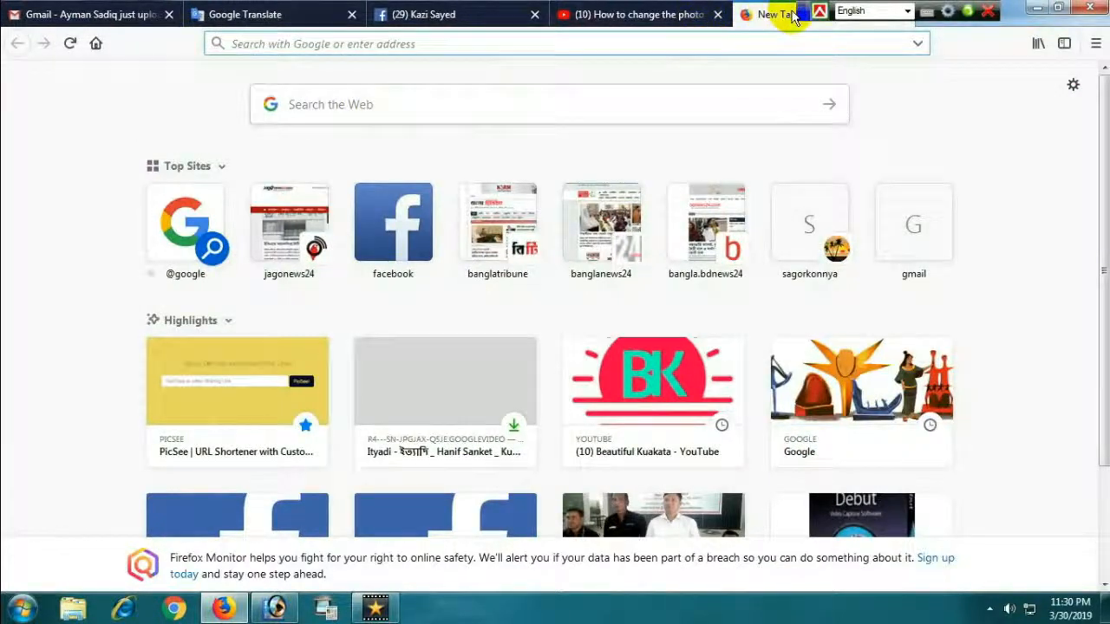
left_click(918, 45)
left_click(376, 101)
left_click_drag(801, 14, 177, 13)
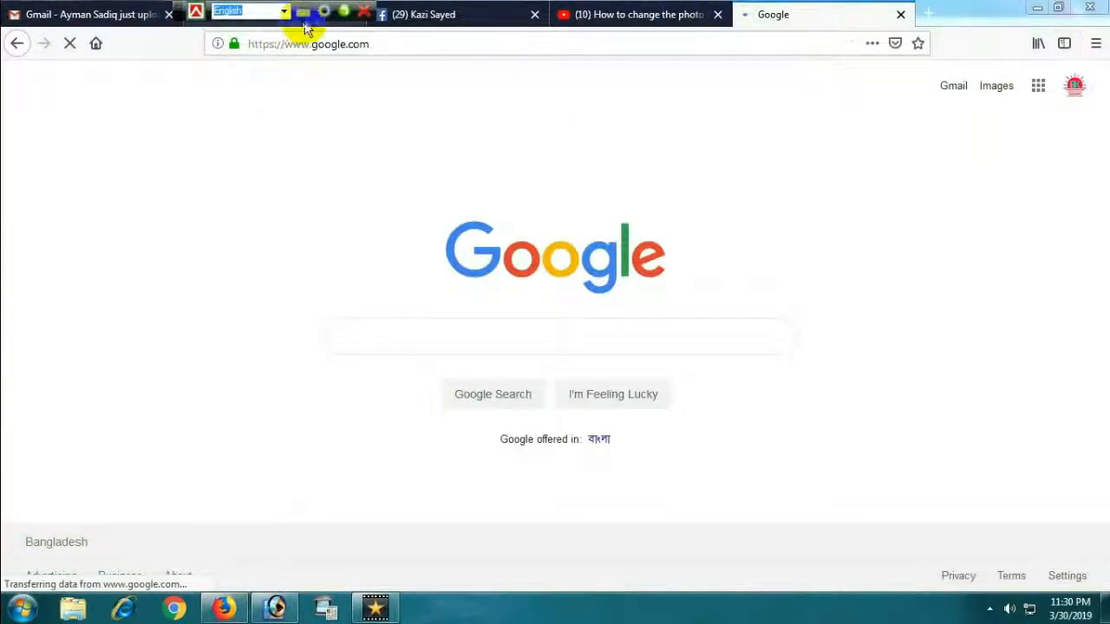
Search Google for "video background".
left_click(433, 339)
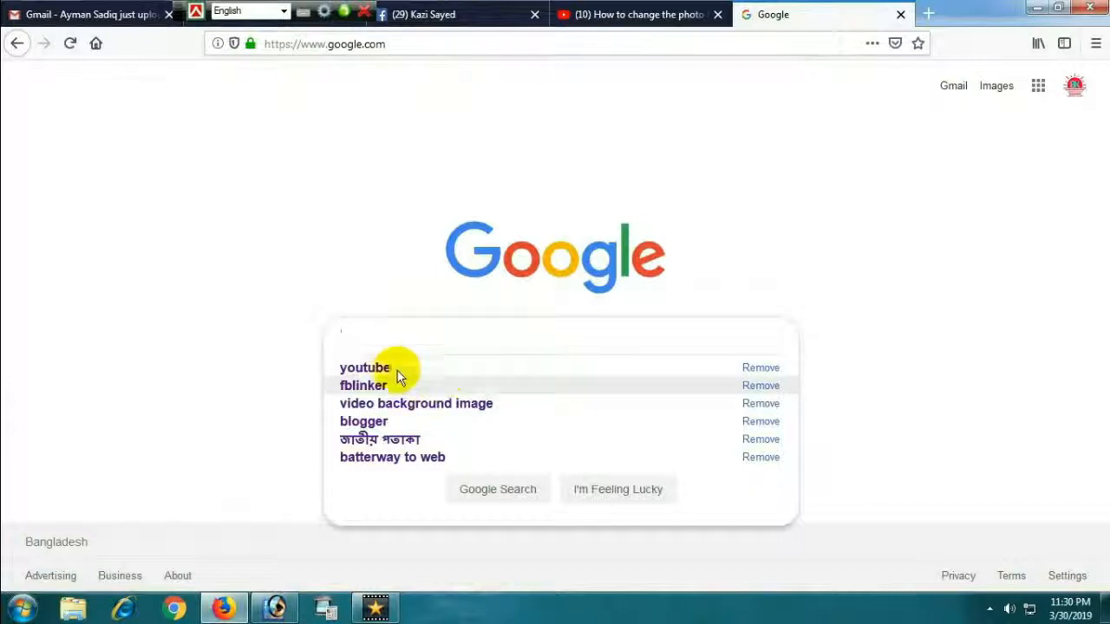
type("vi")
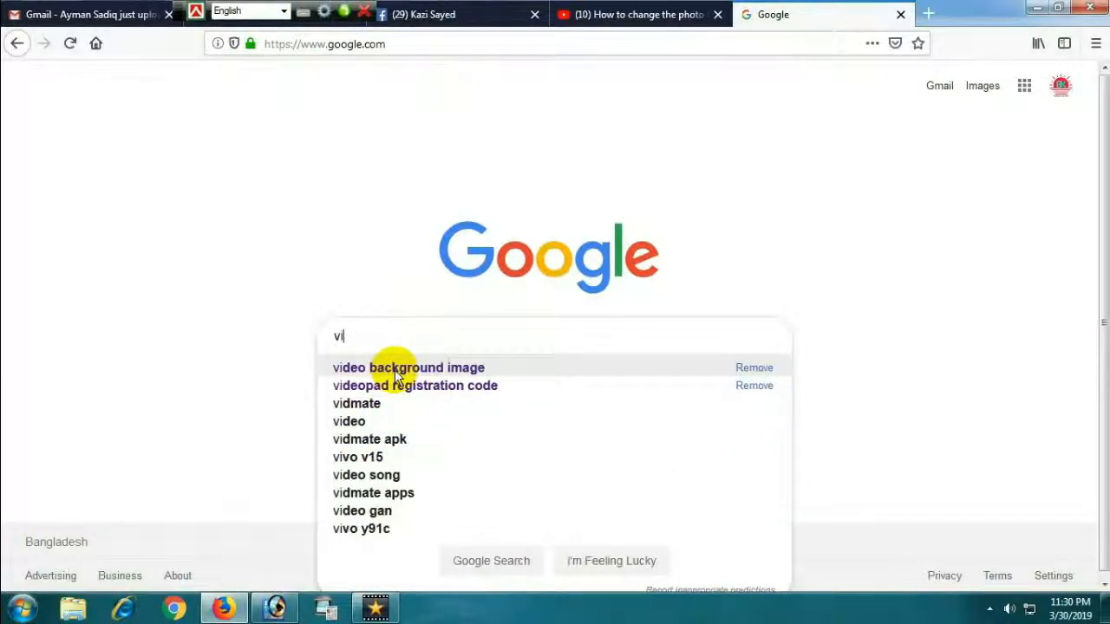
type("deo")
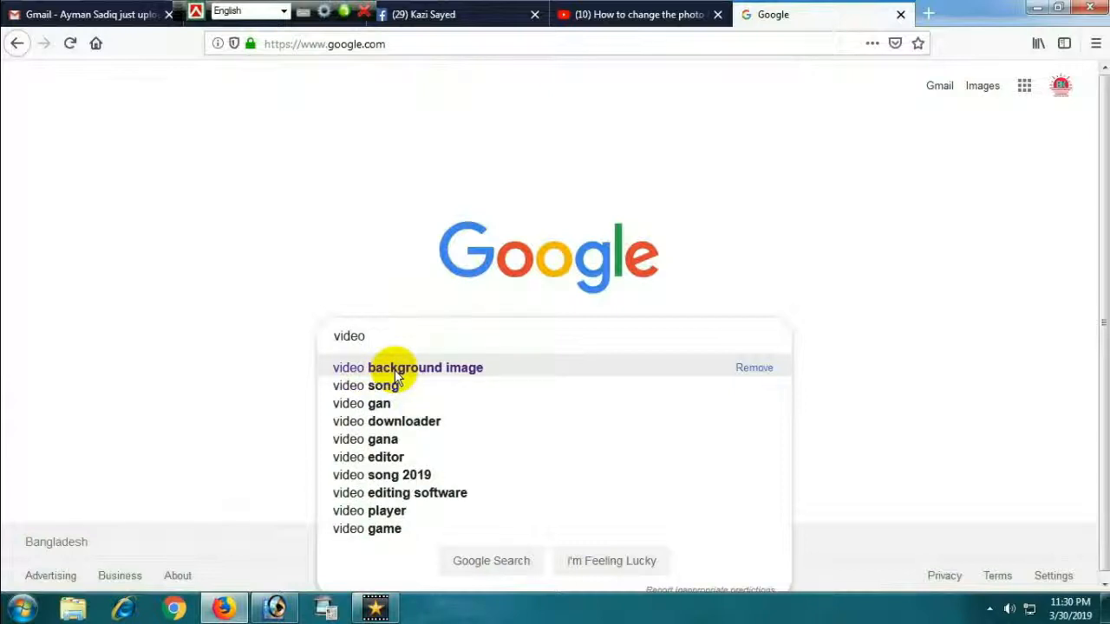
type(" back")
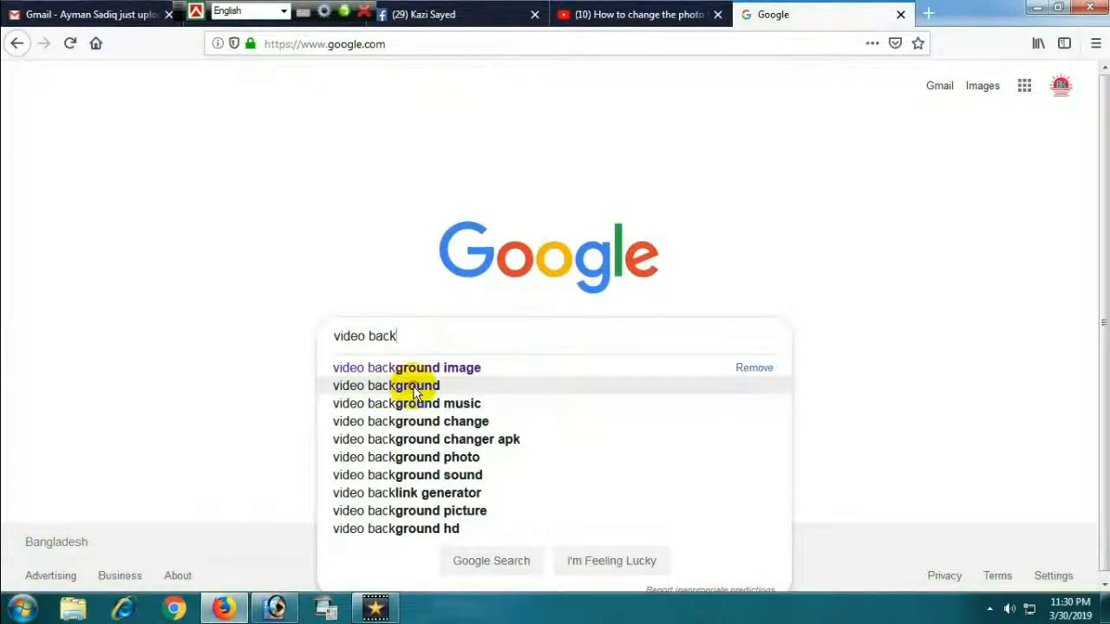
left_click(414, 386)
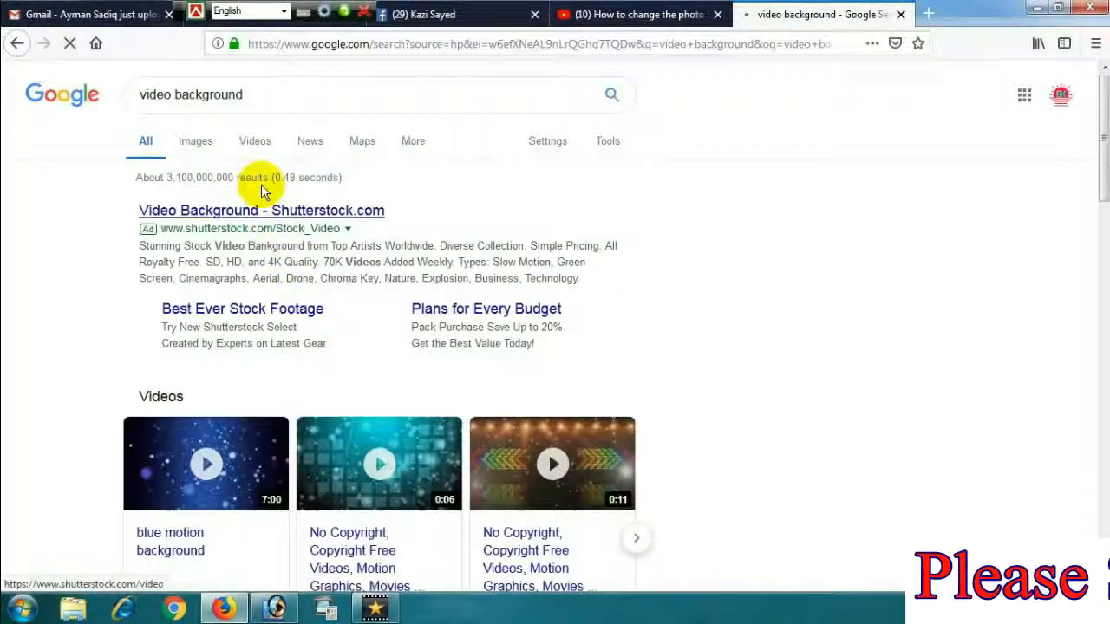
Examine the video results and the general results for downloadable motion background clips.
left_click(250, 146)
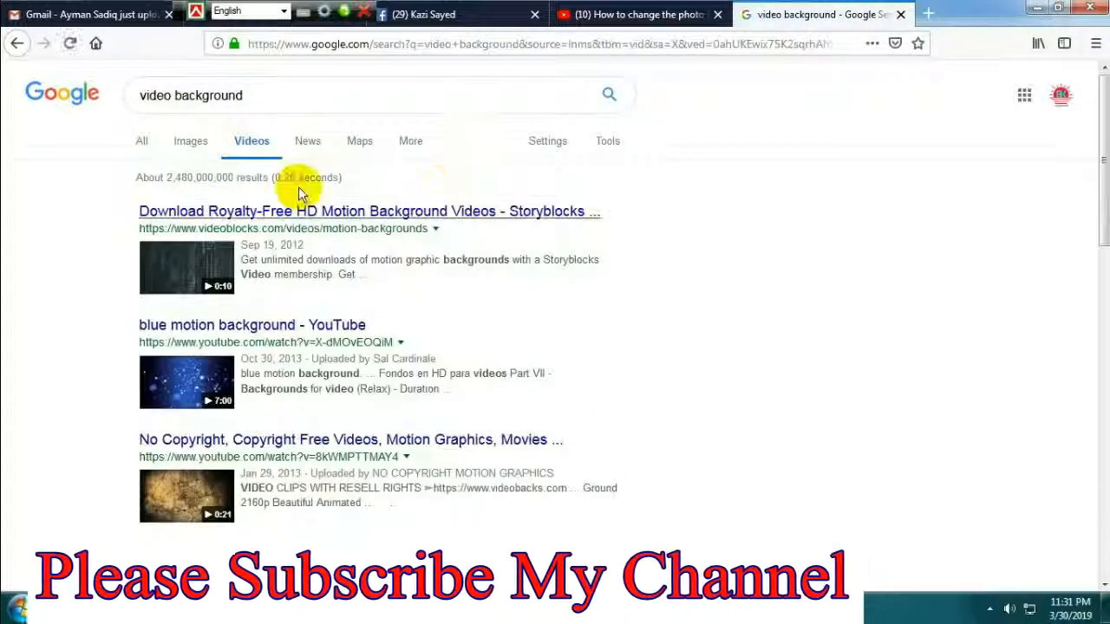
scroll(387, 265, "down", 1)
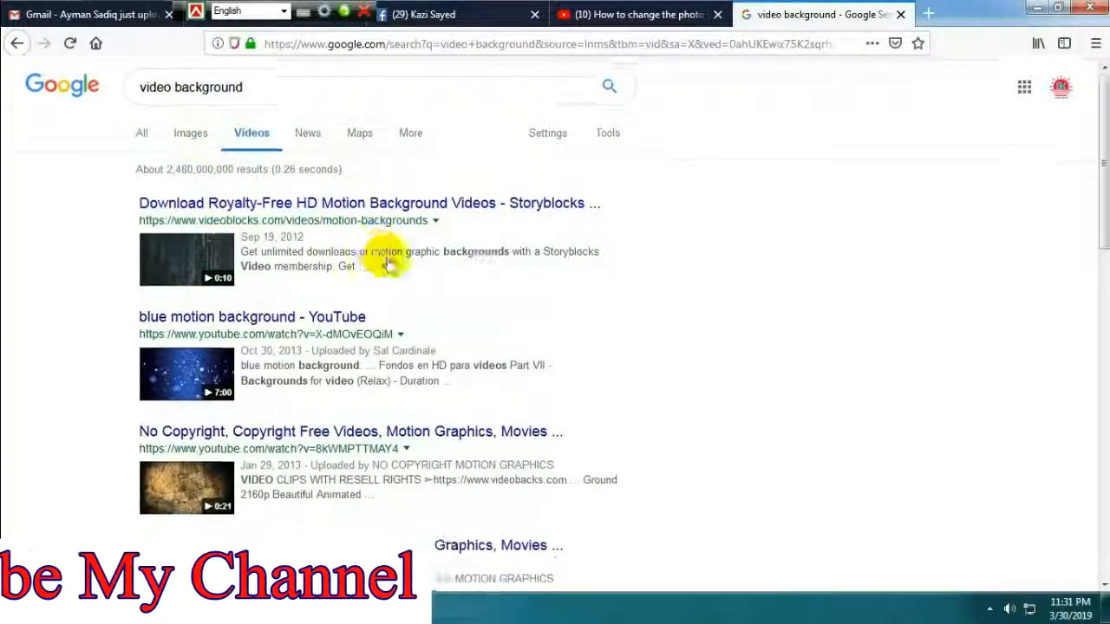
scroll(388, 265, "down", 10)
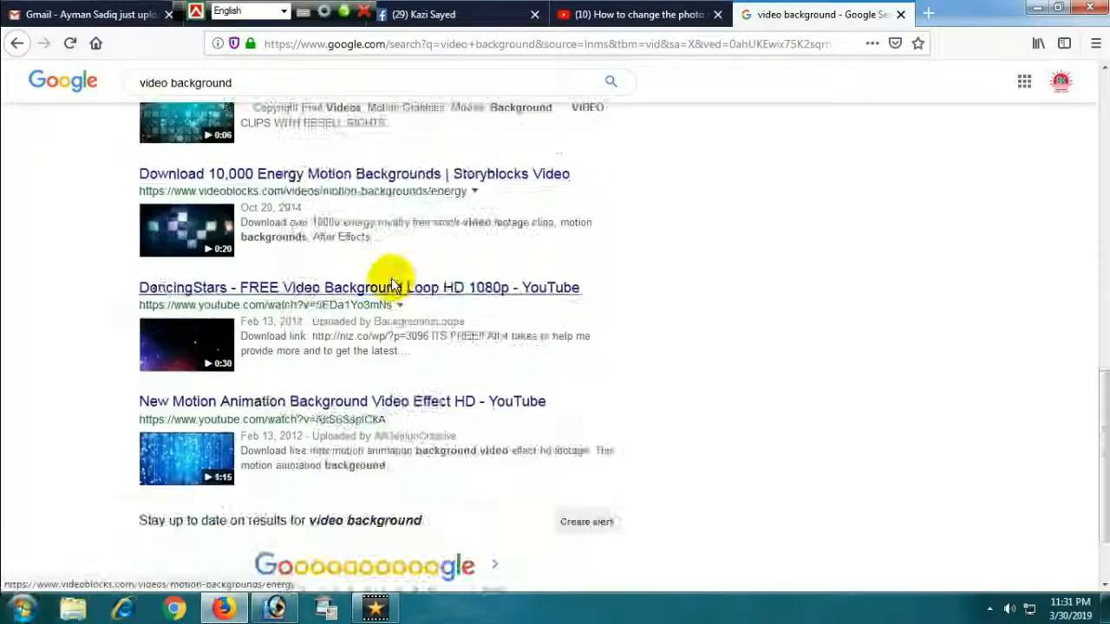
scroll(392, 286, "down", 2)
scroll(322, 381, "up", 12)
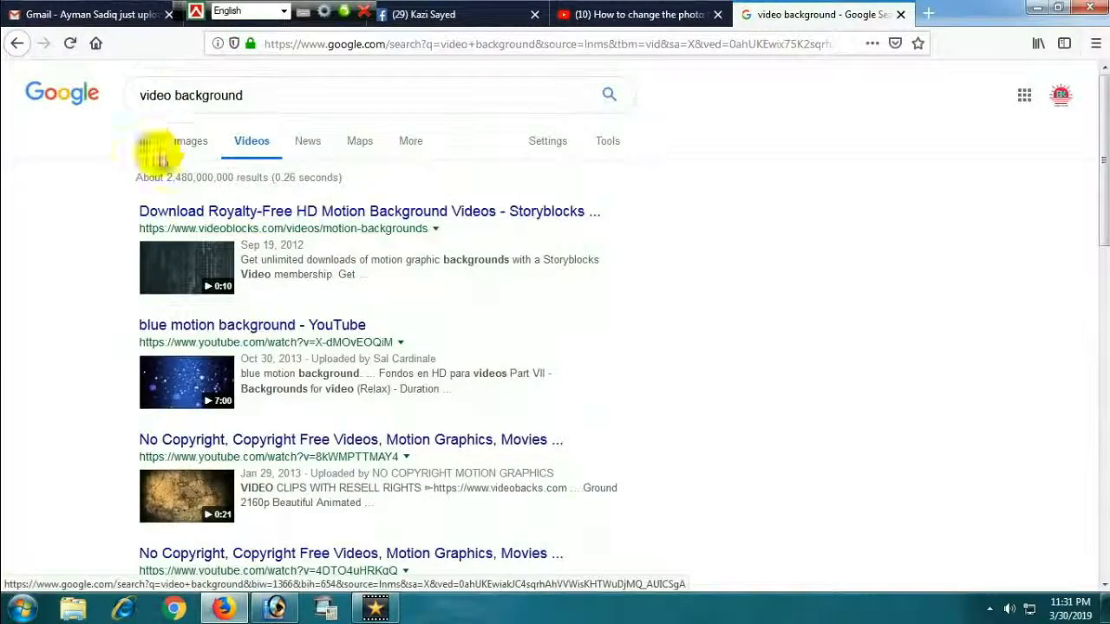
left_click(154, 144)
scroll(503, 265, "down", 5)
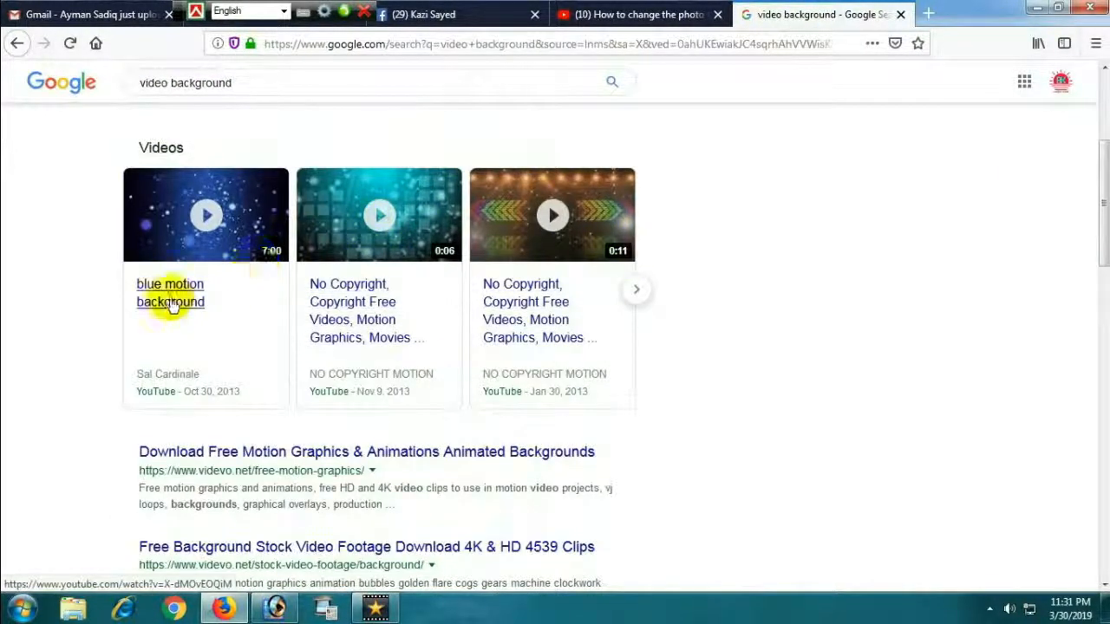
Look through the background videos offered on the Storyblocks backgrounds page.
left_click(358, 299)
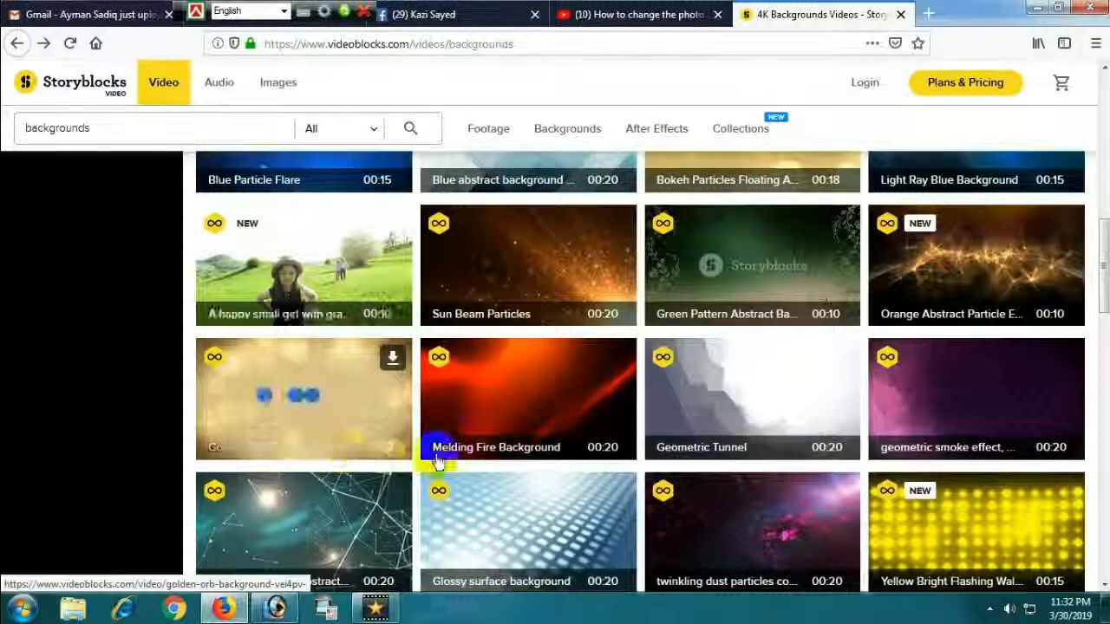
scroll(440, 449, "down", 3)
scroll(801, 394, "down", 7)
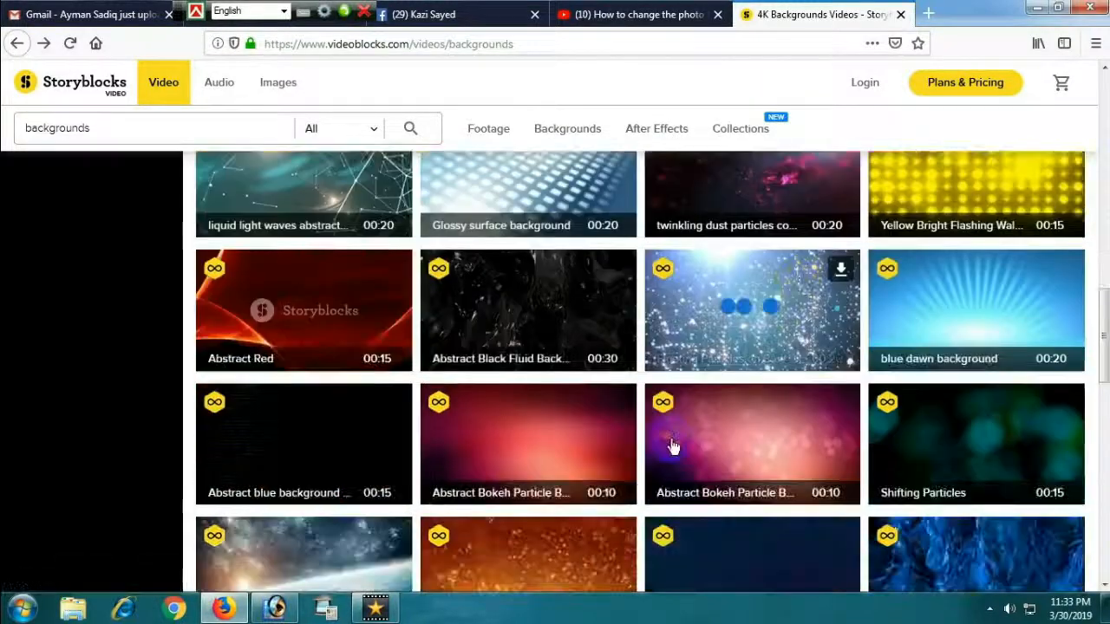
scroll(743, 284, "up", 4)
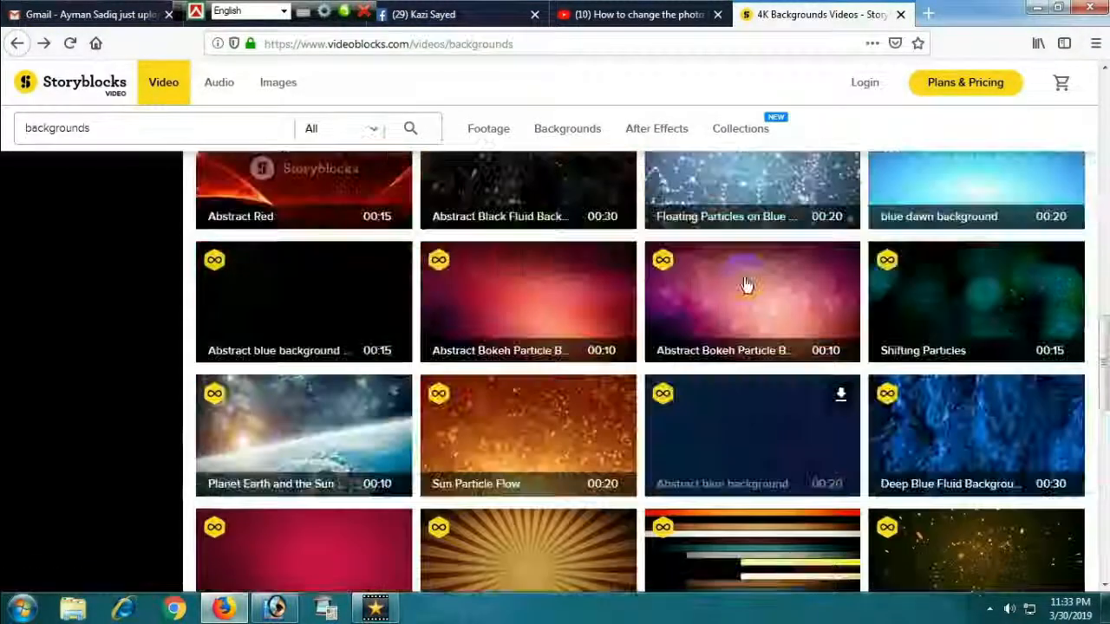
scroll(823, 234, "up", 4)
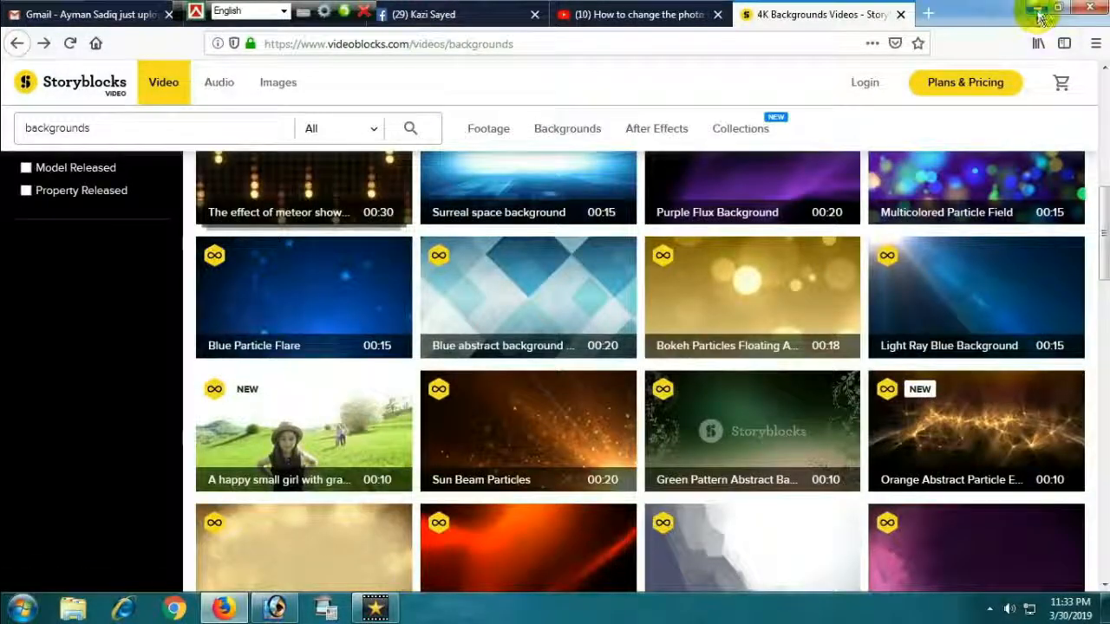
scroll(818, 247, "up", 3)
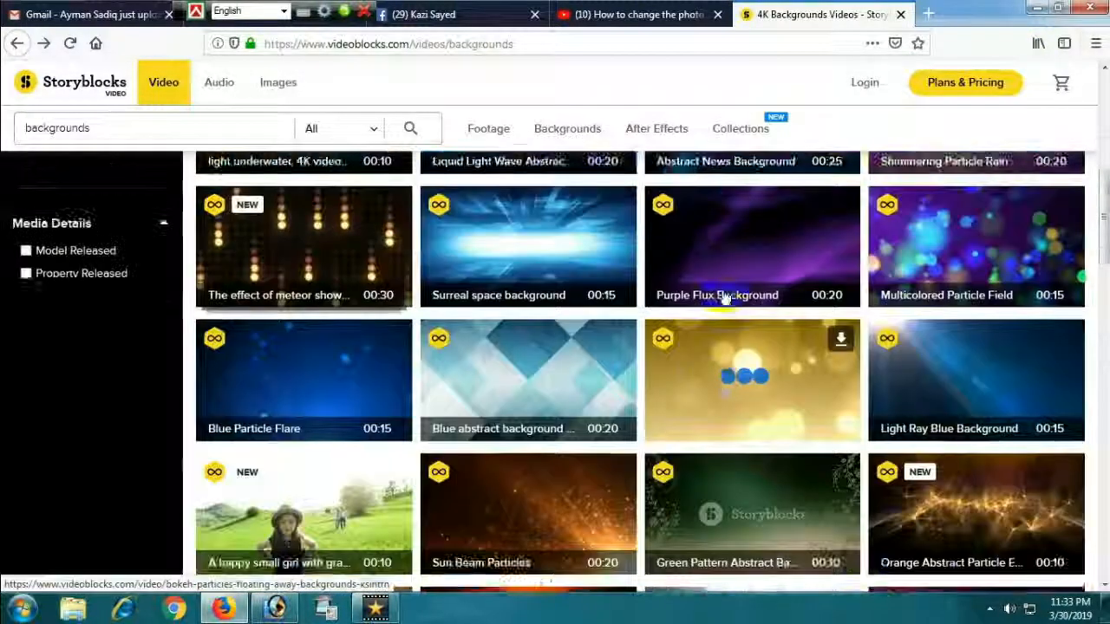
scroll(841, 334, "up", 3)
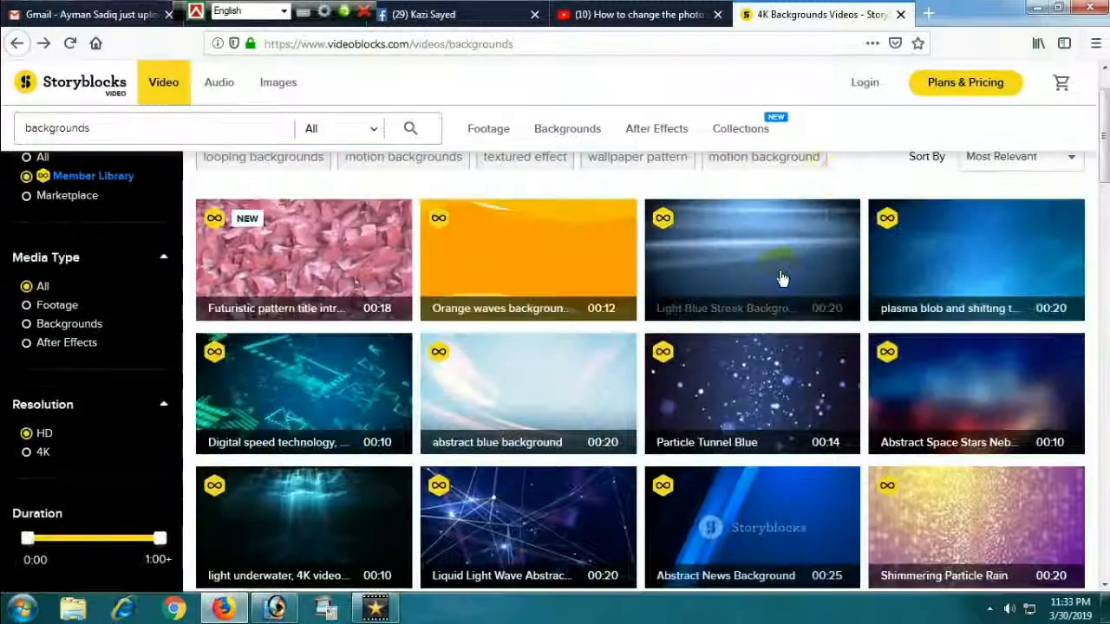
Minimize Firefox and VideoPad, then open the YouTube folder on Local Disk (E:) in Windows Explorer.
left_click(1039, 10)
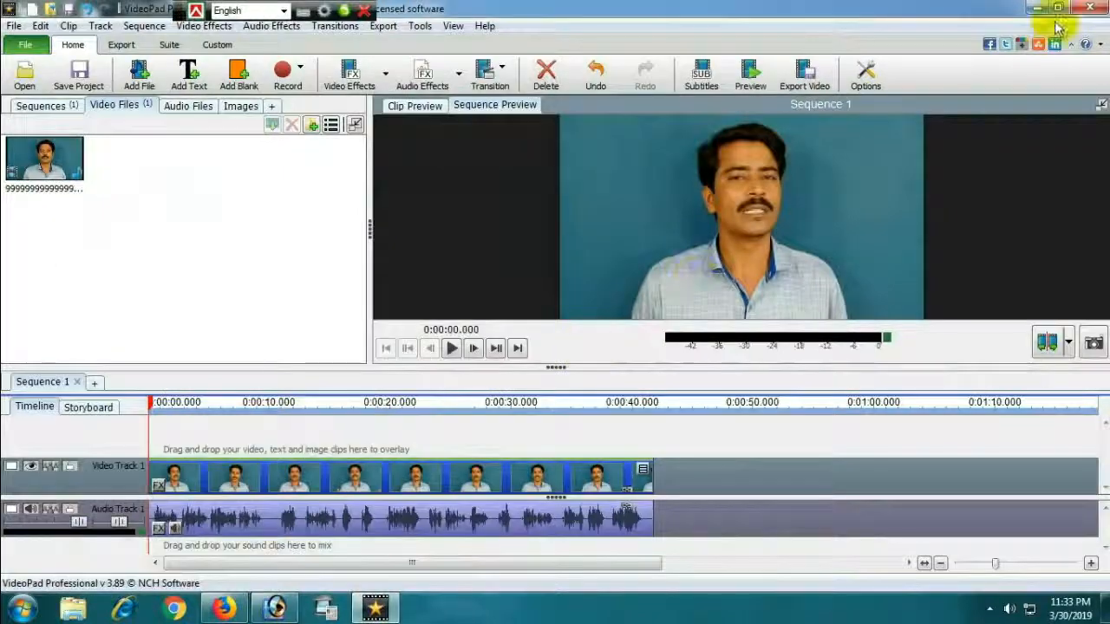
left_click(1038, 9)
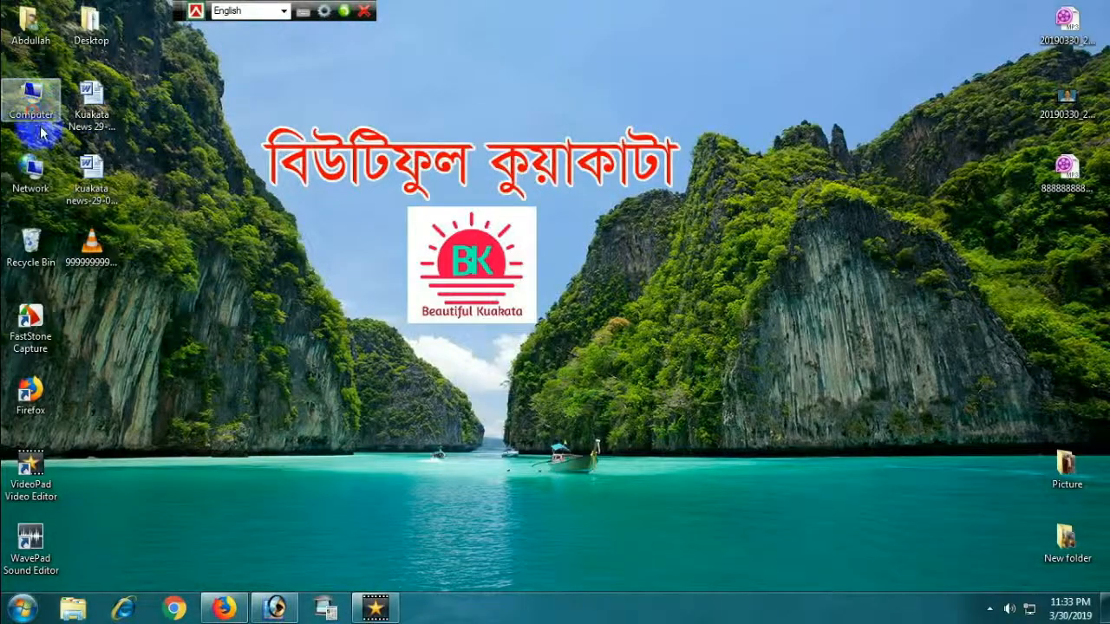
double_click(31, 97)
double_click(536, 50)
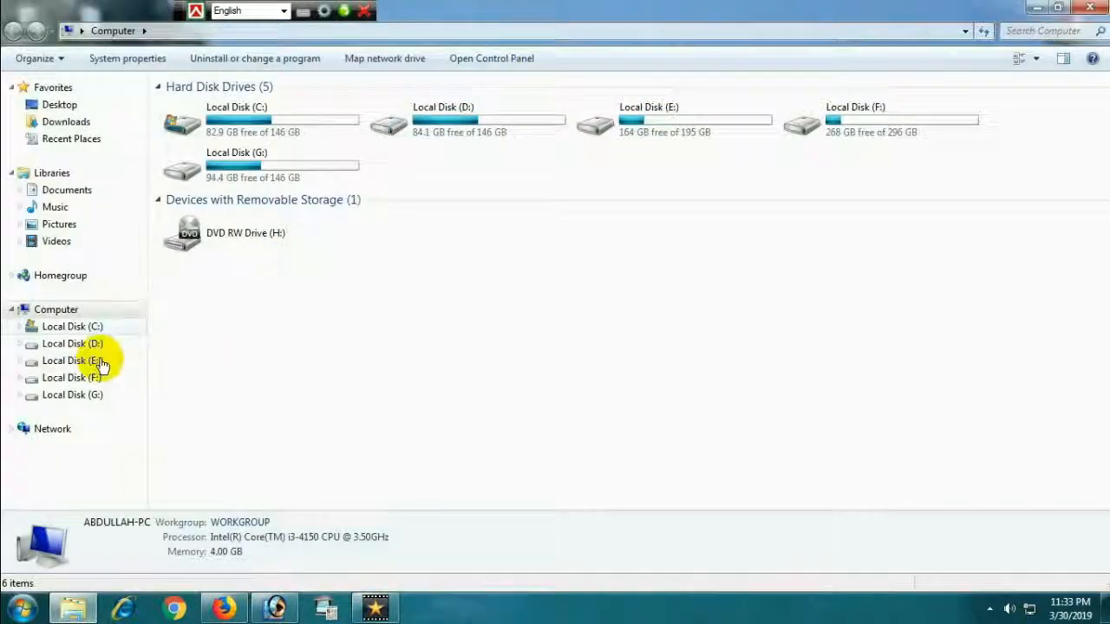
left_click(121, 363)
left_click(777, 449)
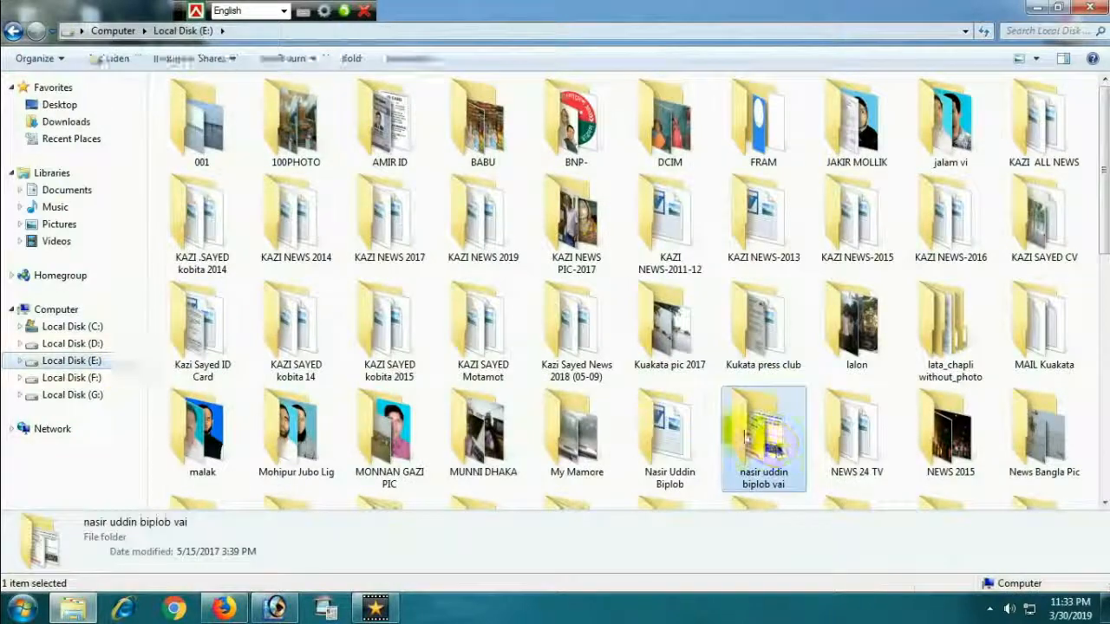
key("y")
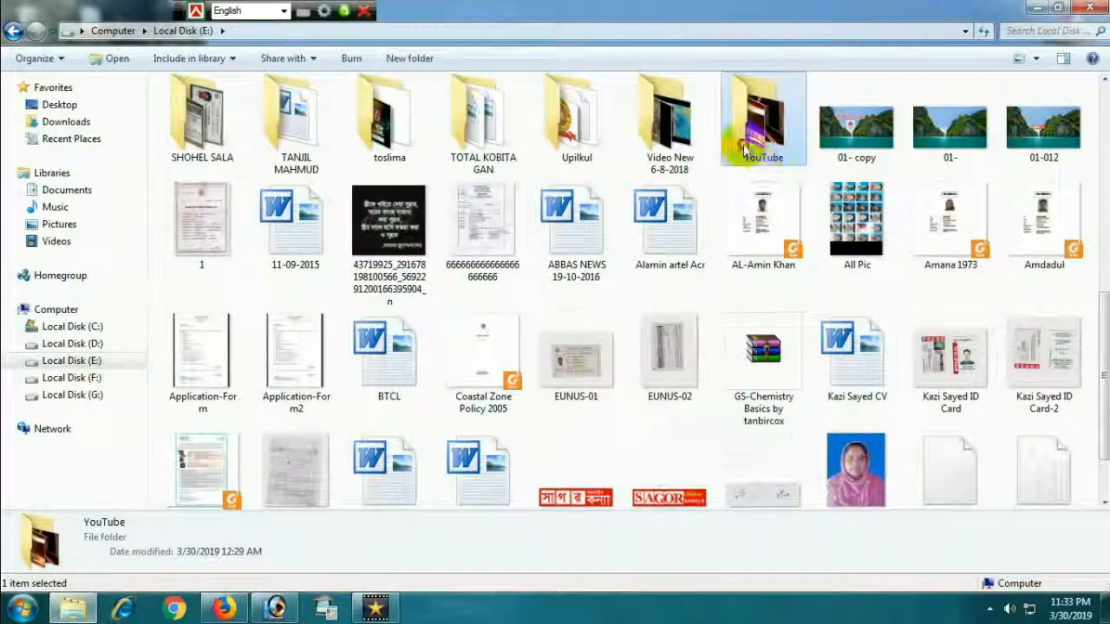
double_click(745, 113)
Copy the "No Copyright, Copyright Free Videos, Motion Graphics" video from the YouTube folder to the desktop.
left_click(776, 447)
right_click(776, 451)
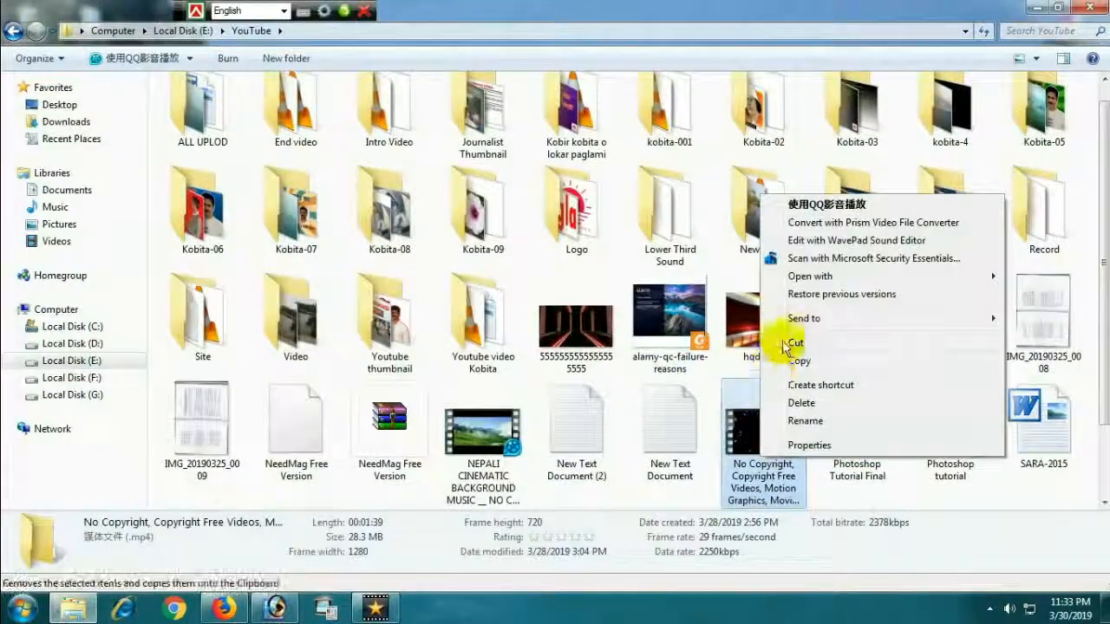
left_click(821, 359)
left_click(1104, 7)
right_click(318, 288)
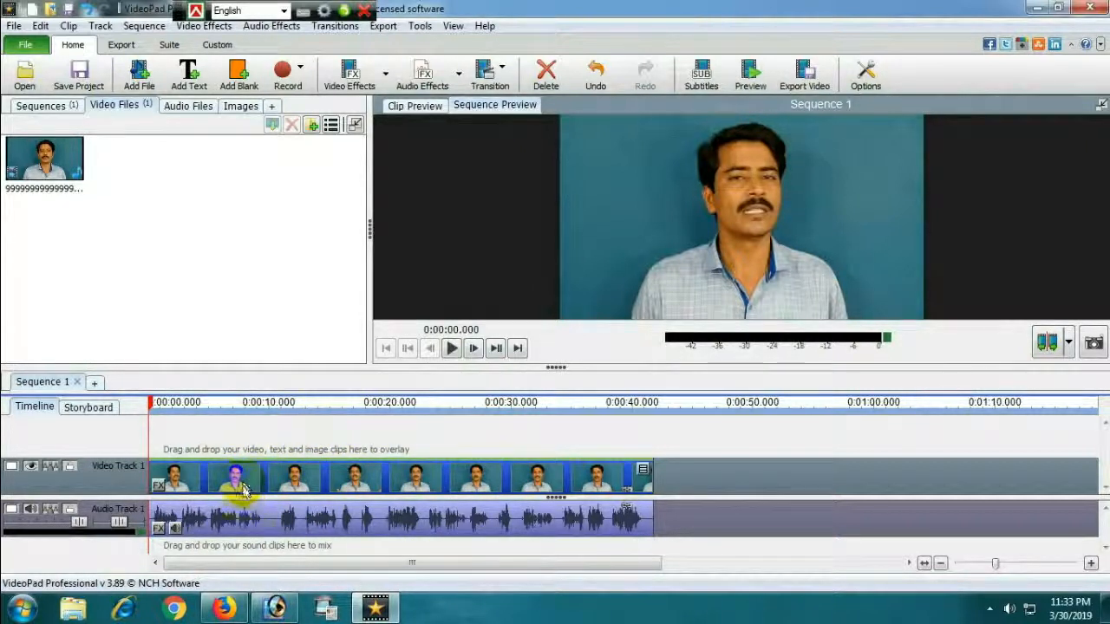
Return to VideoPad and move the portrait clip from Video Track 1 up to a new overlay track, Video Track 2.
right_click(267, 520)
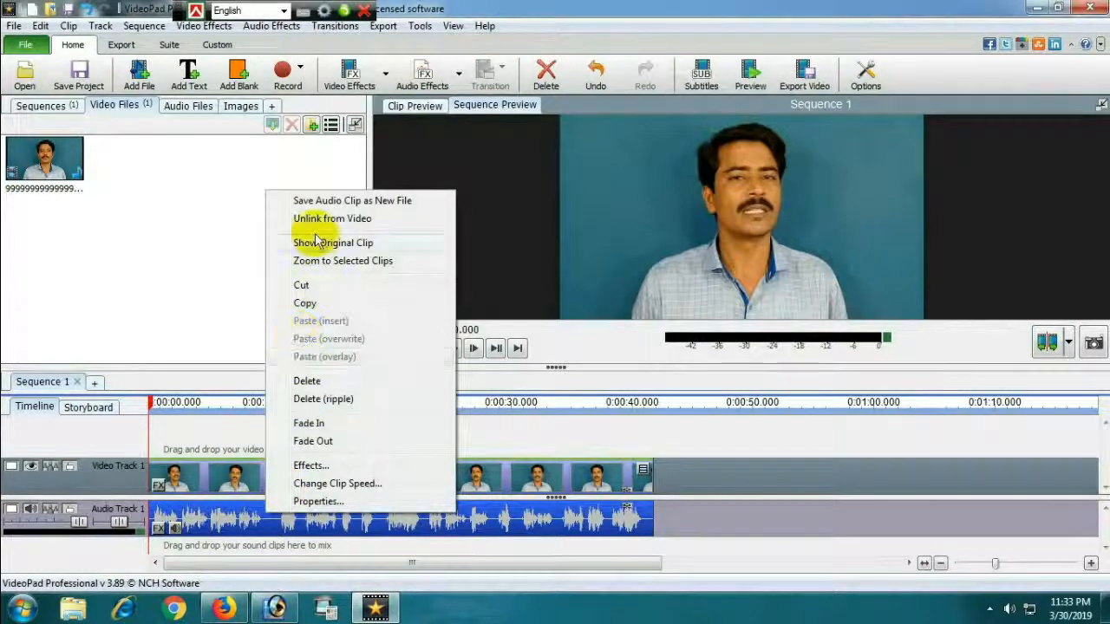
left_click_drag(223, 475, 236, 431)
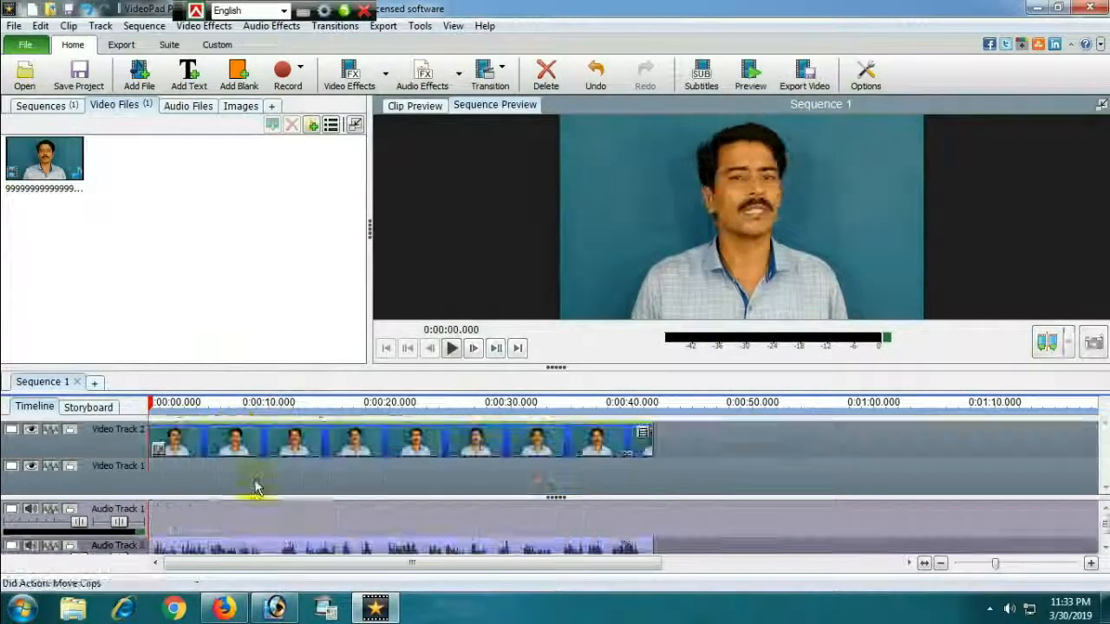
left_click(177, 487)
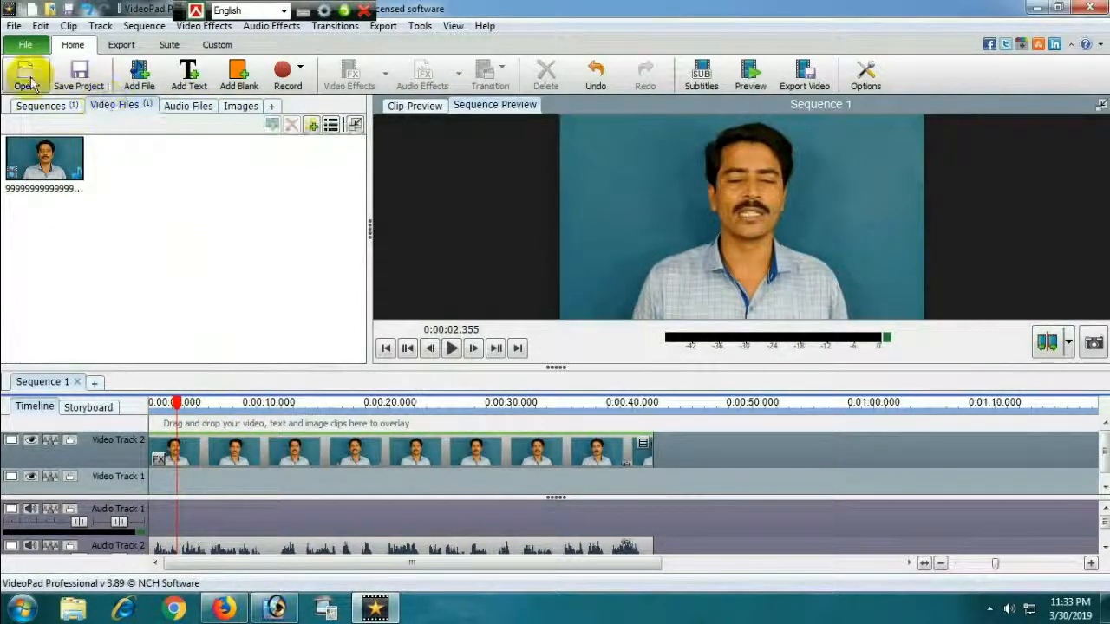
Import the "No Copyright, Copyright Free Videos, Motion Graphics" video from the desktop and place it at the start of Video Track 1.
left_click_drag(604, 295, 587, 402)
left_click(238, 381)
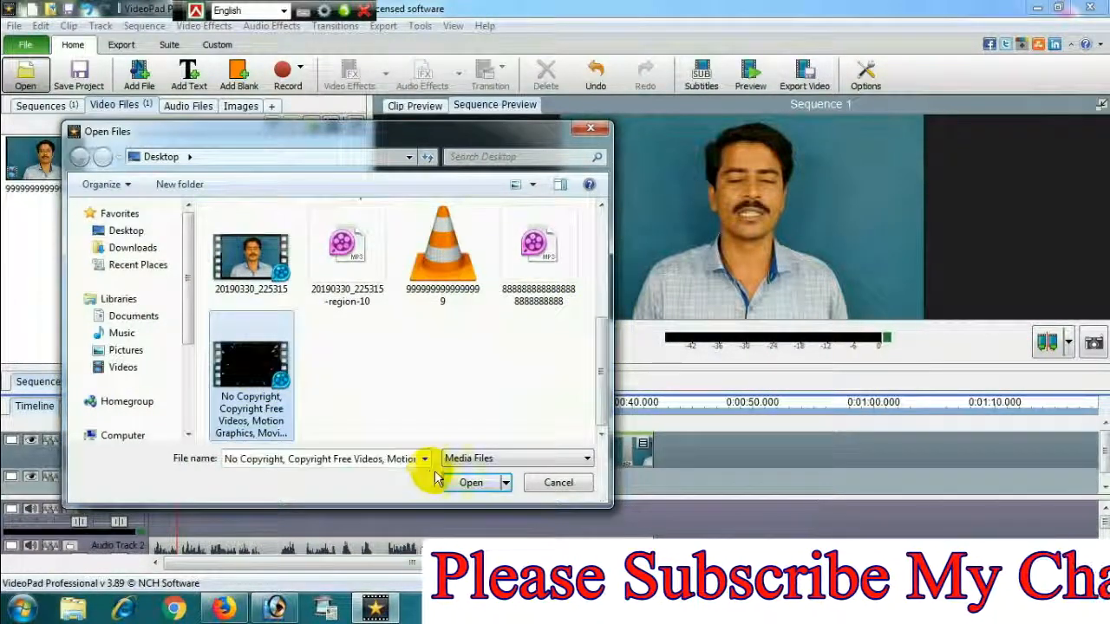
left_click(462, 482)
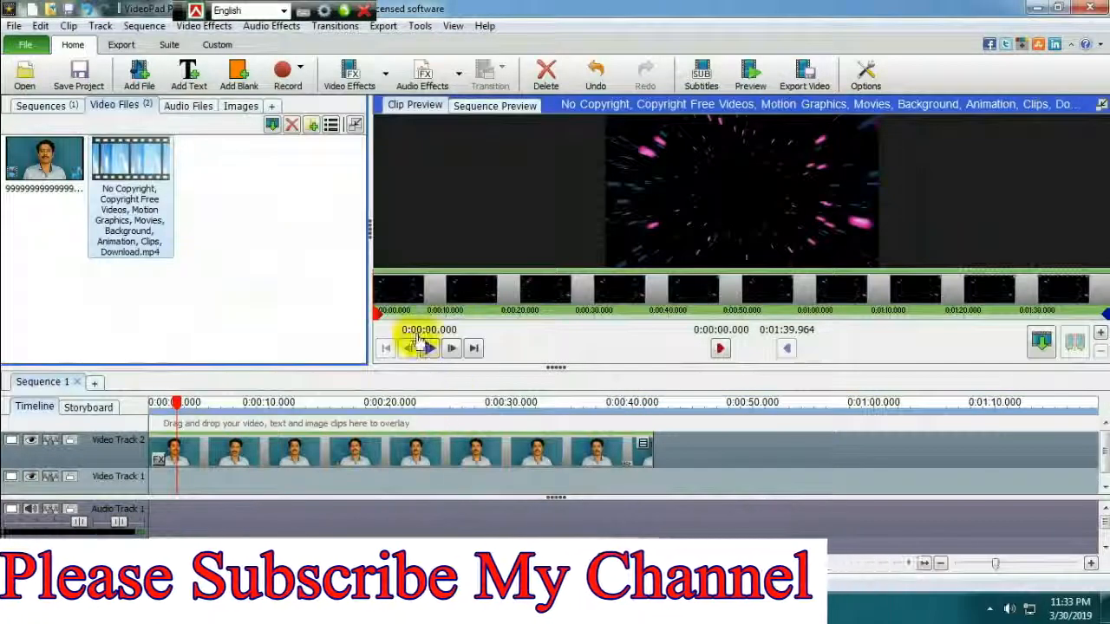
left_click_drag(117, 158, 178, 484)
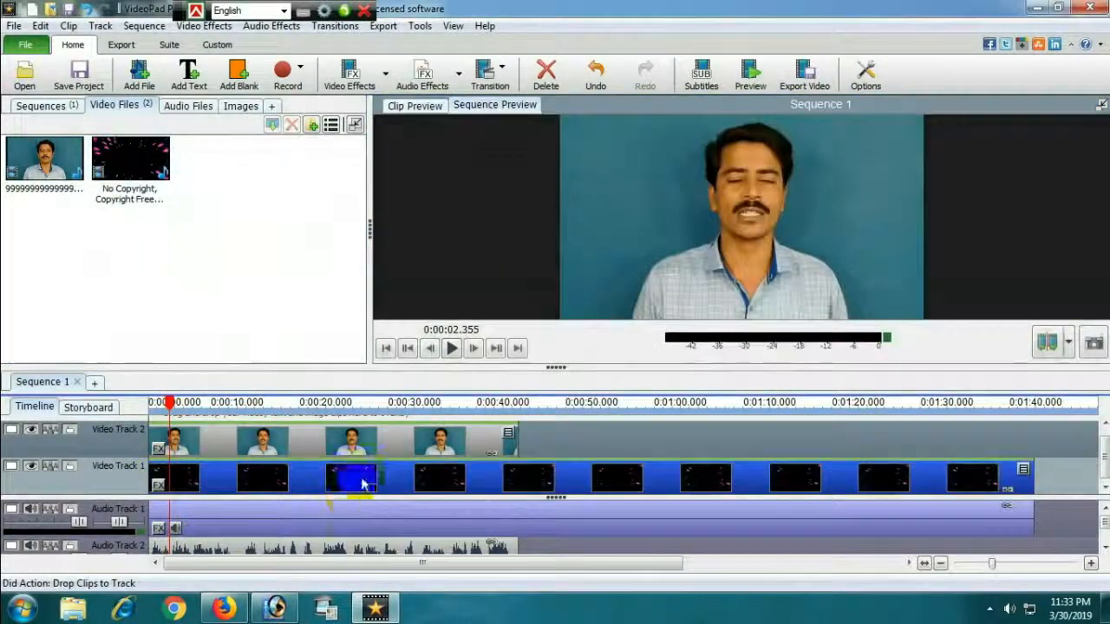
Unlink the background clip's audio from its video and delete that audio from Audio Track 1.
right_click(345, 522)
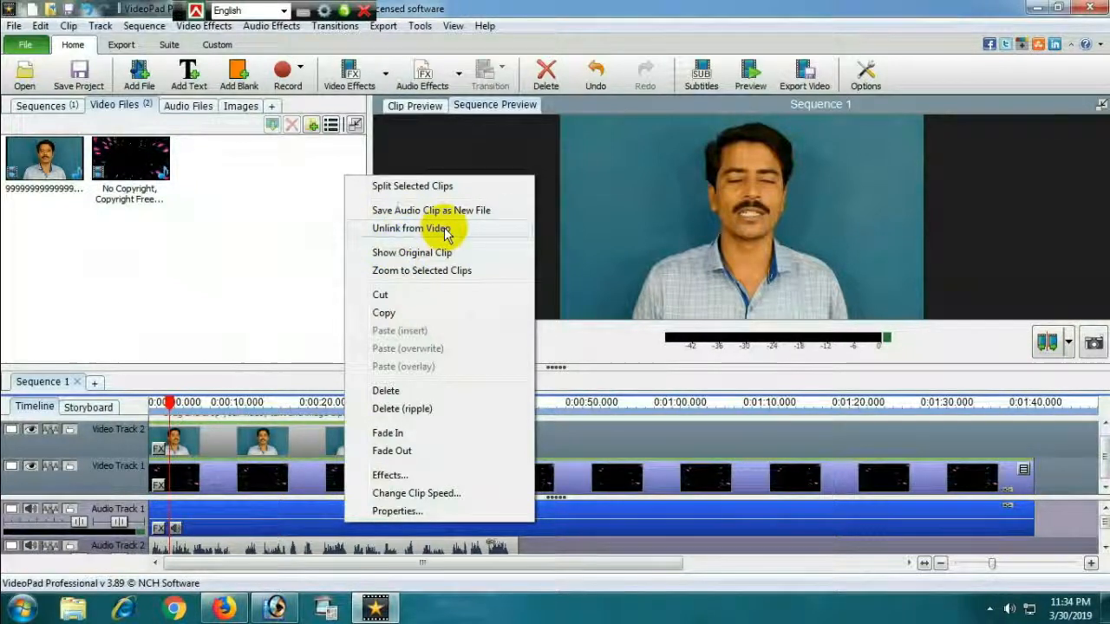
left_click(411, 228)
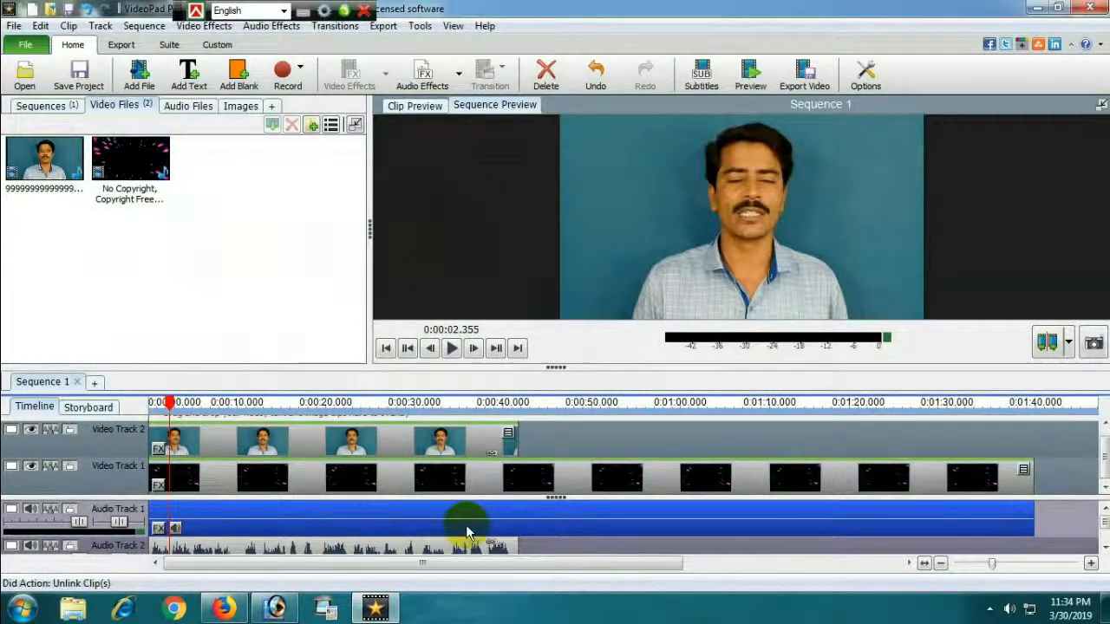
key("Delete")
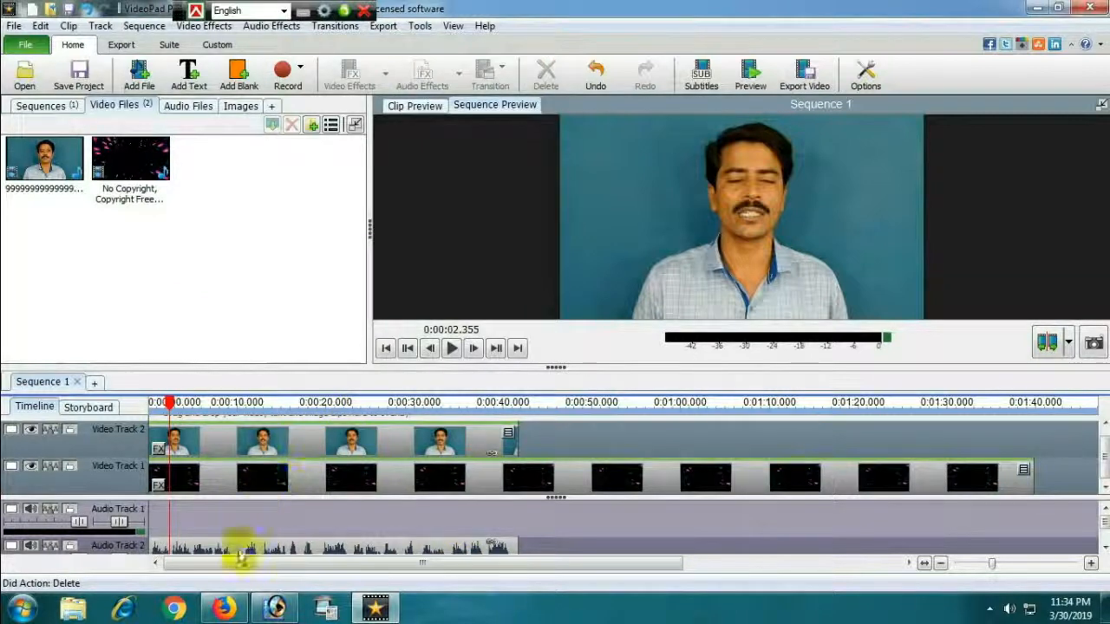
Try to move the portrait clip's audio up to Audio Track 1, and undo the move.
left_click_drag(236, 558, 236, 515)
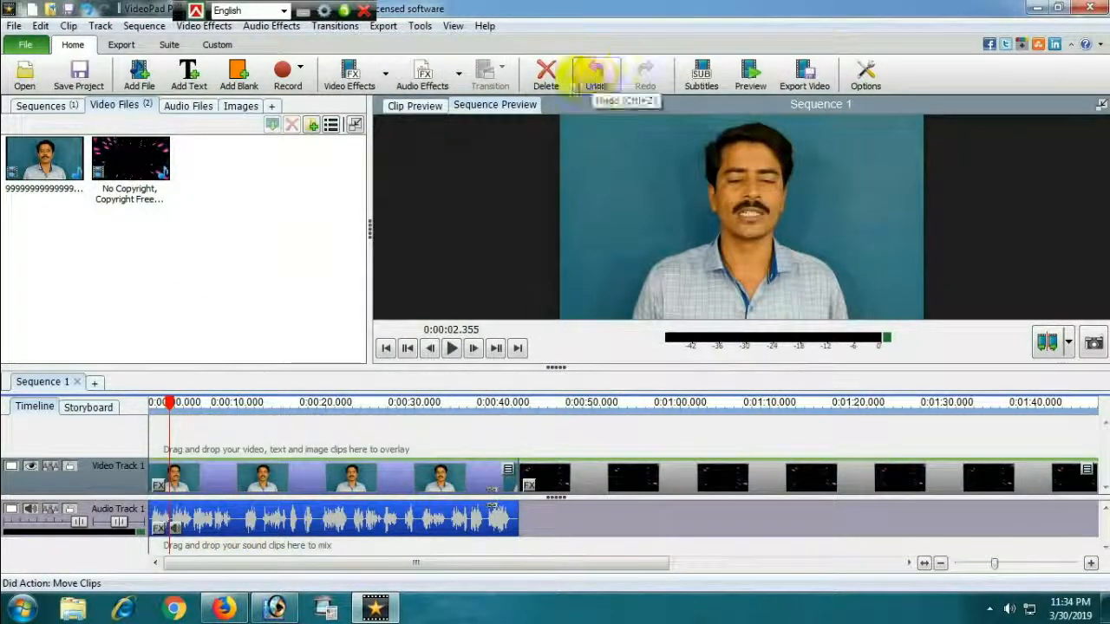
left_click(598, 75)
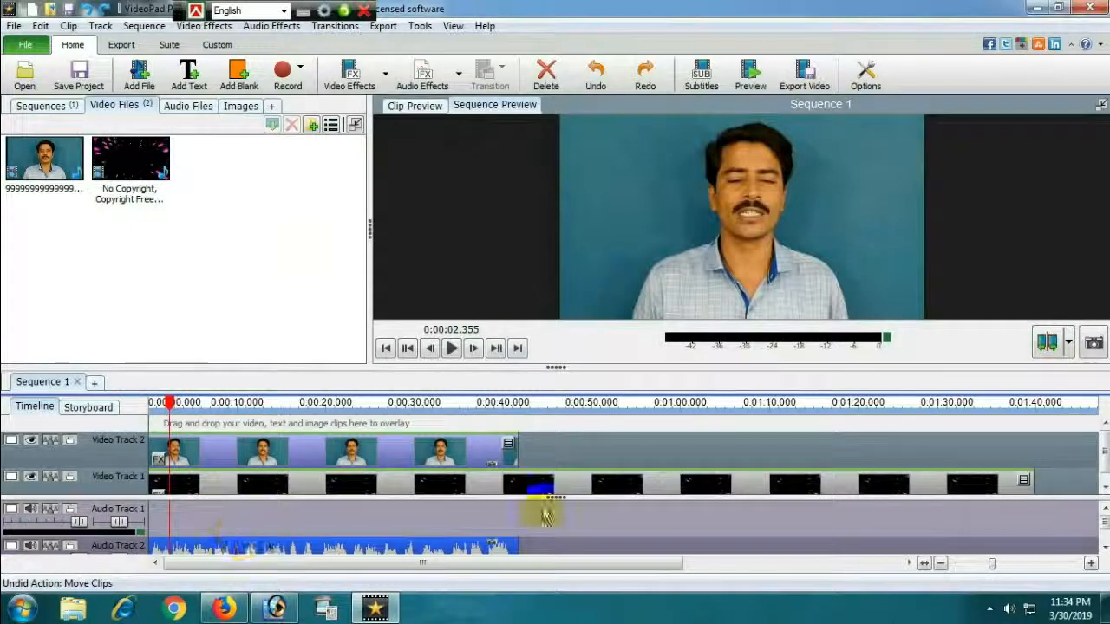
Trim the end of the background clip on Video Track 1 to match the end of the portrait clip.
left_click_drag(1025, 484, 519, 483)
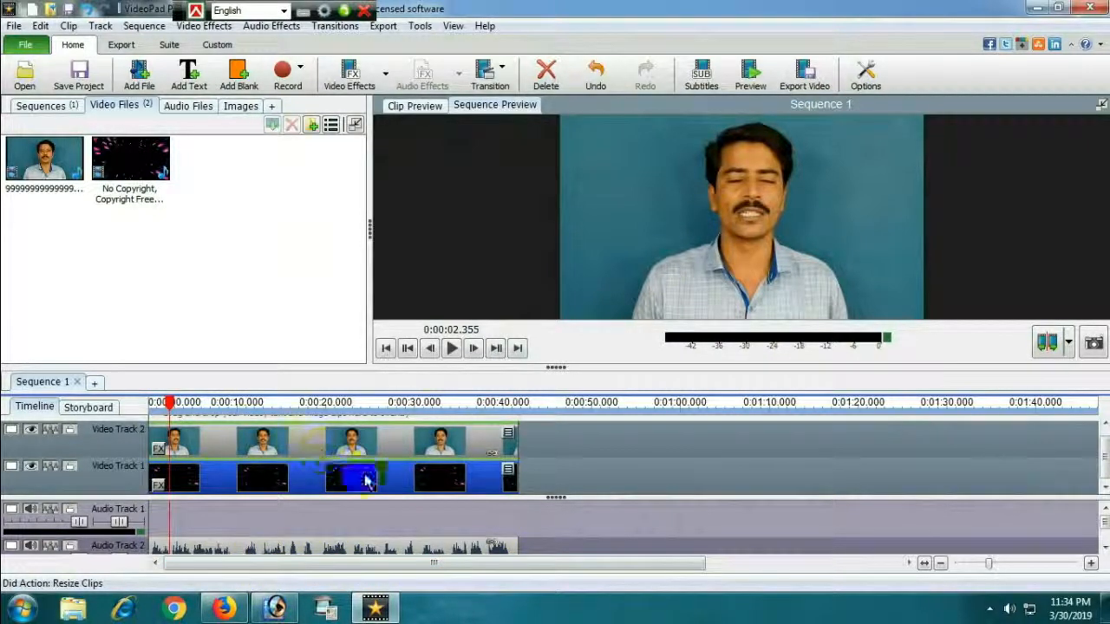
Add the Green Screen effect to the portrait clip on Video Track 2 and sample its teal backdrop as the key colour.
left_click_drag(987, 564, 1015, 564)
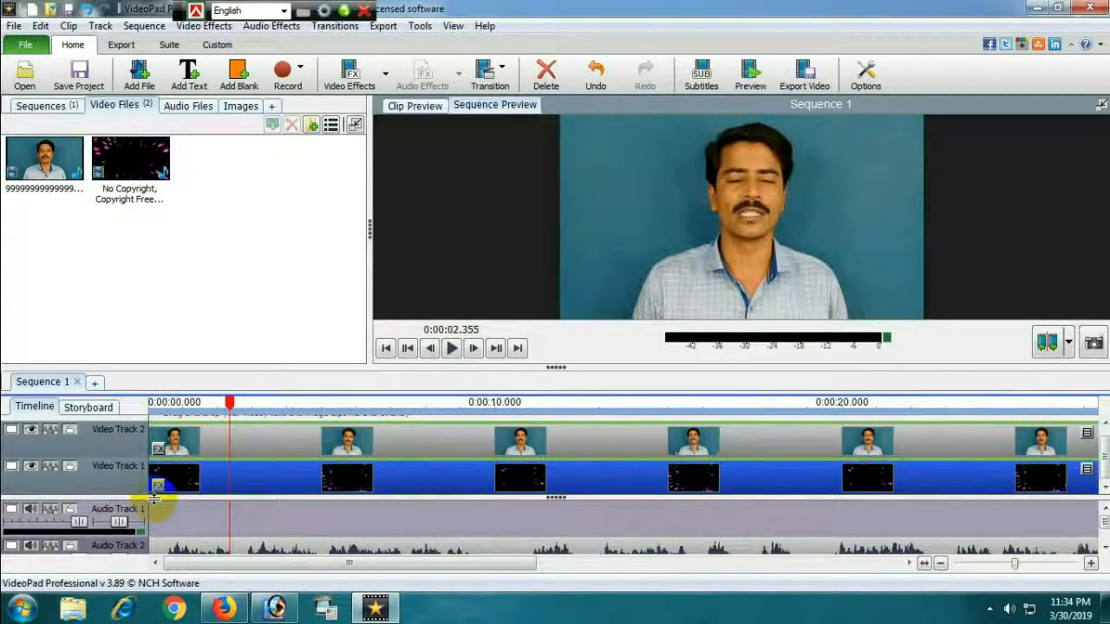
scroll(178, 492, "up", 3)
scroll(176, 493, "down", 3)
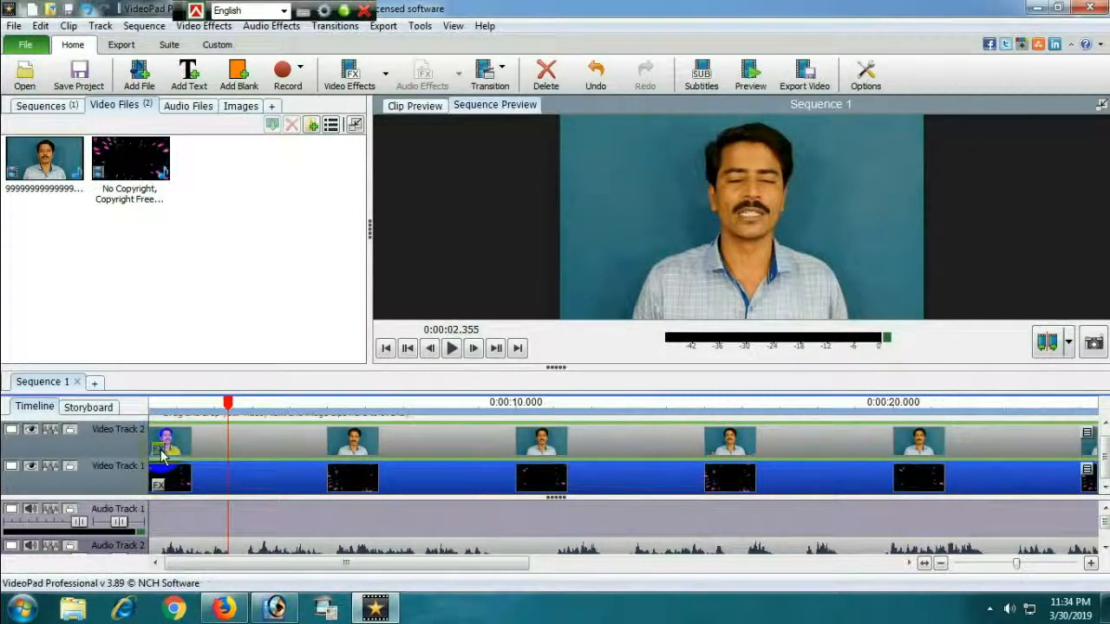
left_click(161, 456)
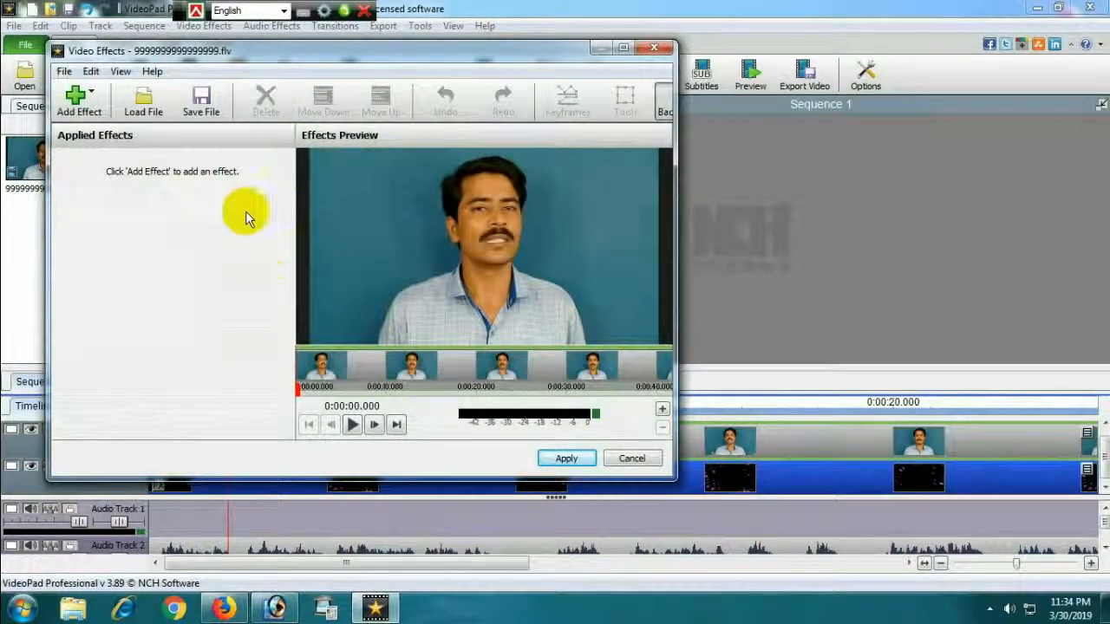
left_click(90, 99)
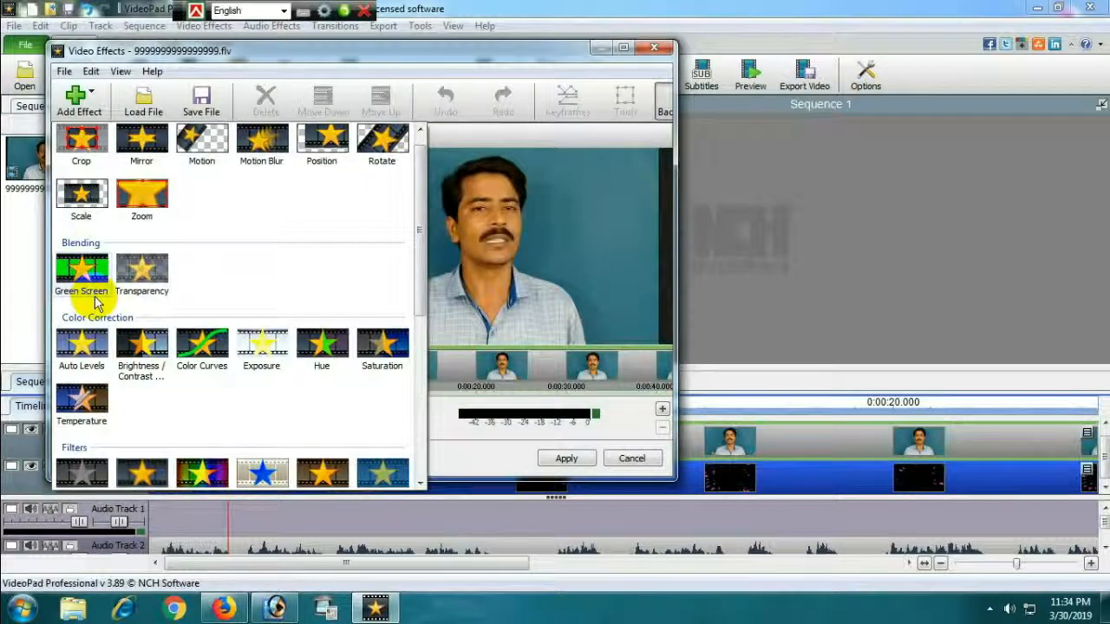
left_click(81, 275)
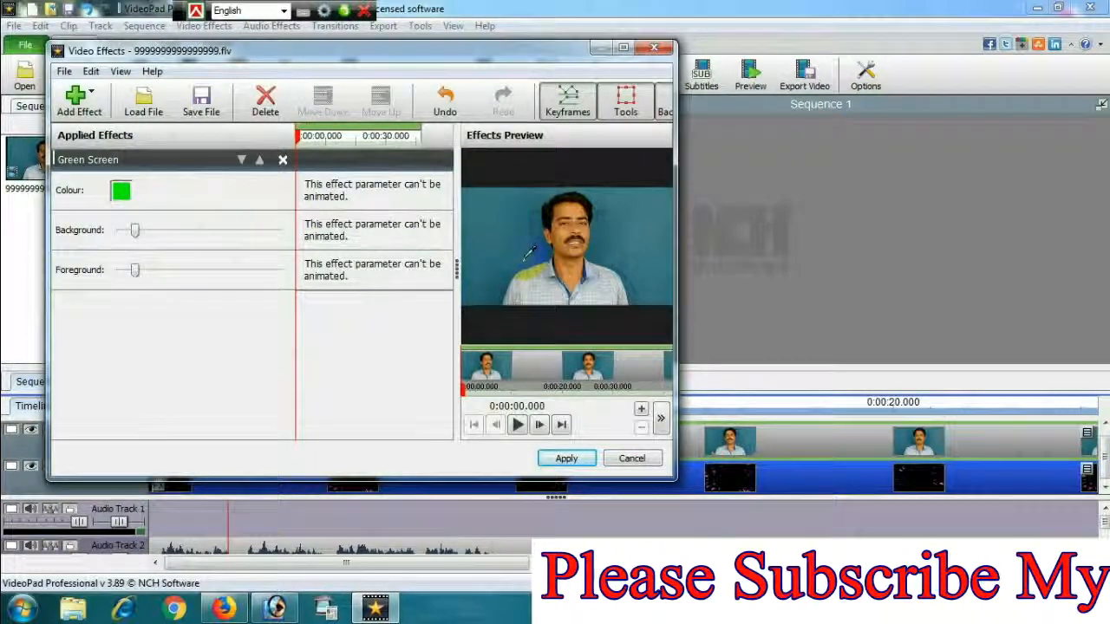
left_click(552, 244)
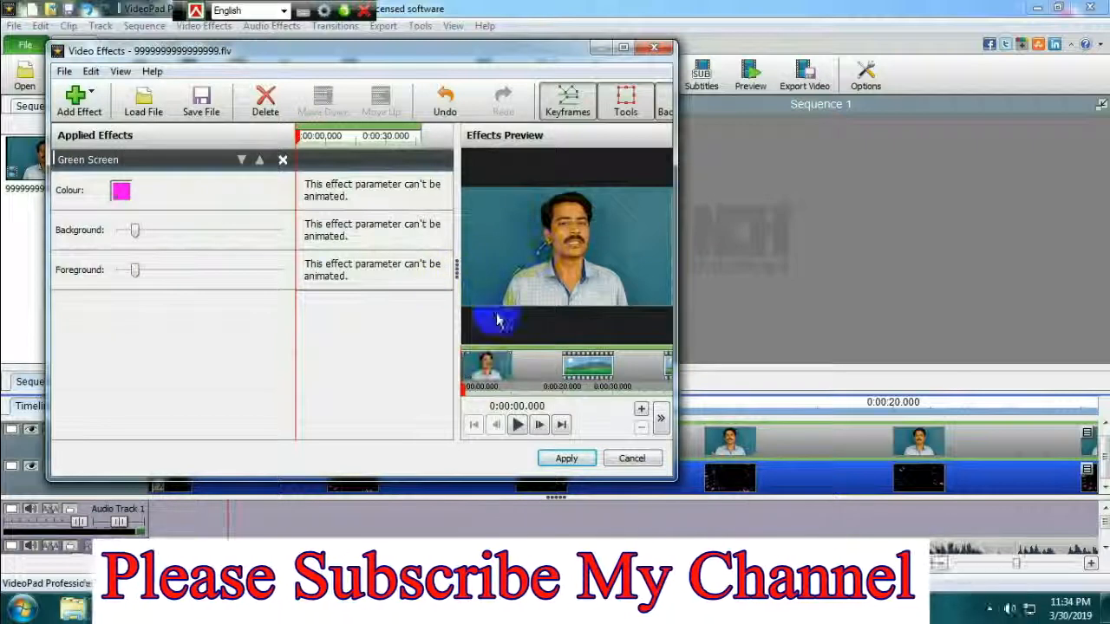
left_click(521, 247)
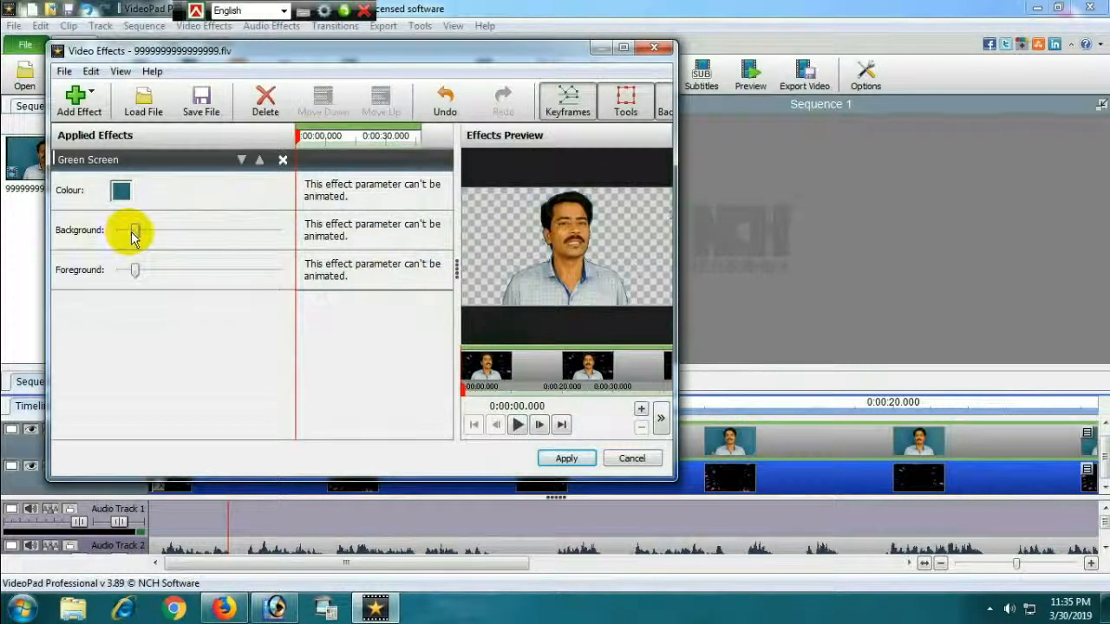
Raise the Green Screen Background and Foreground values slightly, check the keyed clip in playback, and apply the effect.
left_click_drag(131, 231, 135, 234)
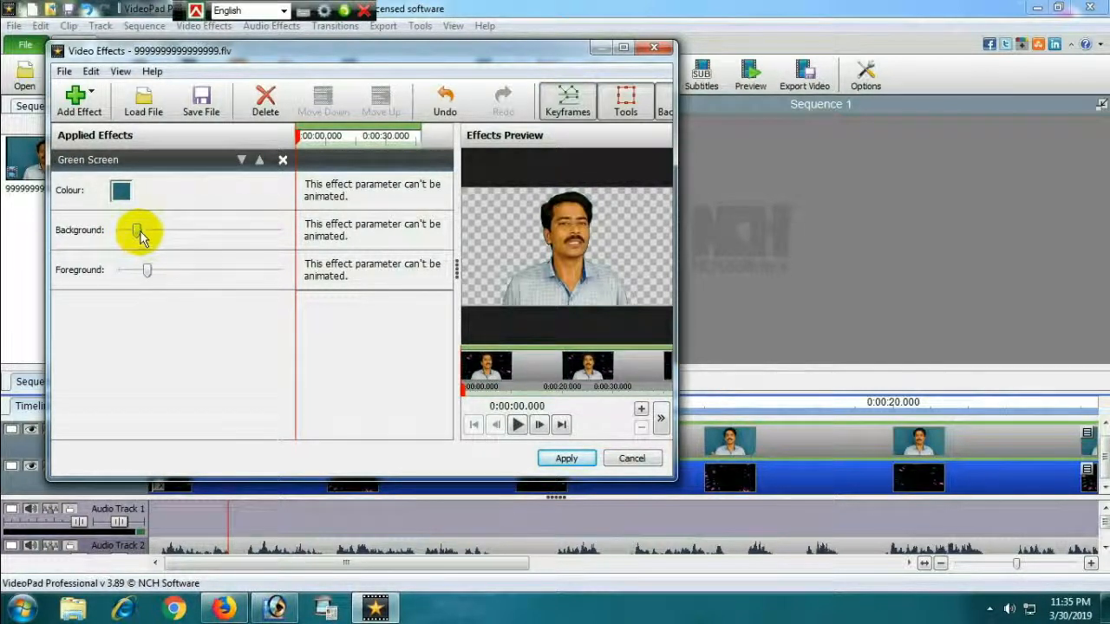
left_click_drag(148, 231, 145, 231)
left_click_drag(157, 271, 154, 269)
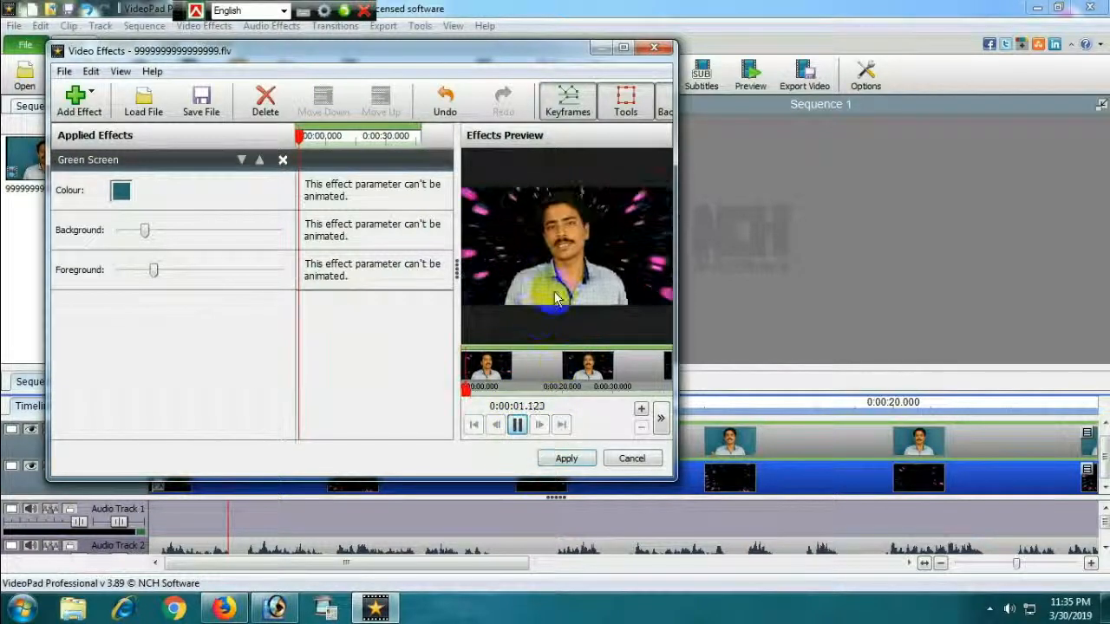
left_click(517, 423)
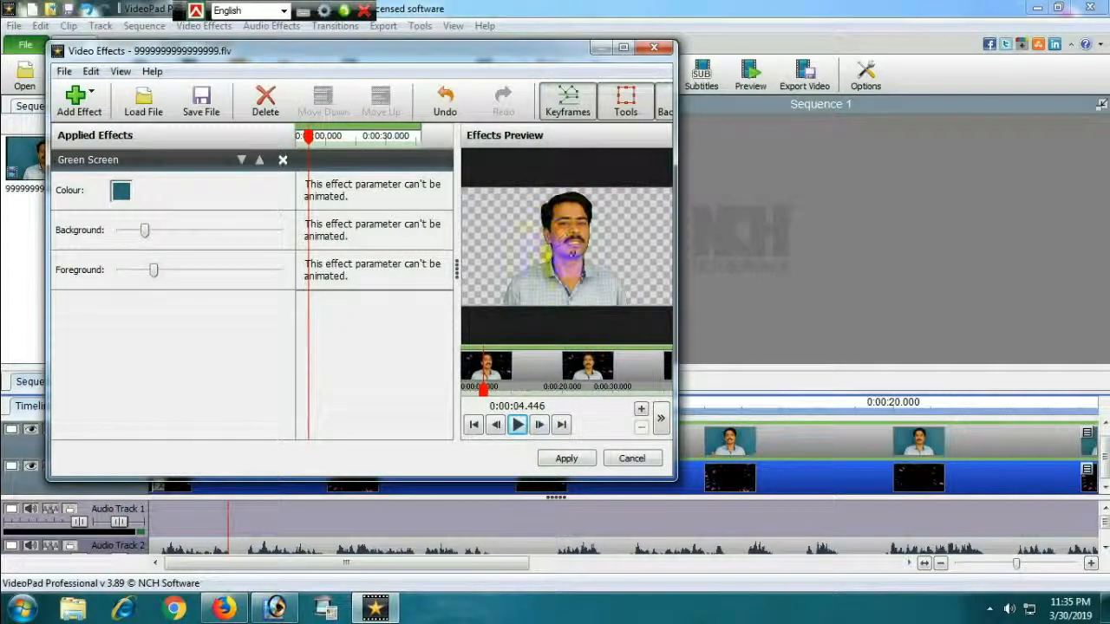
left_click(565, 461)
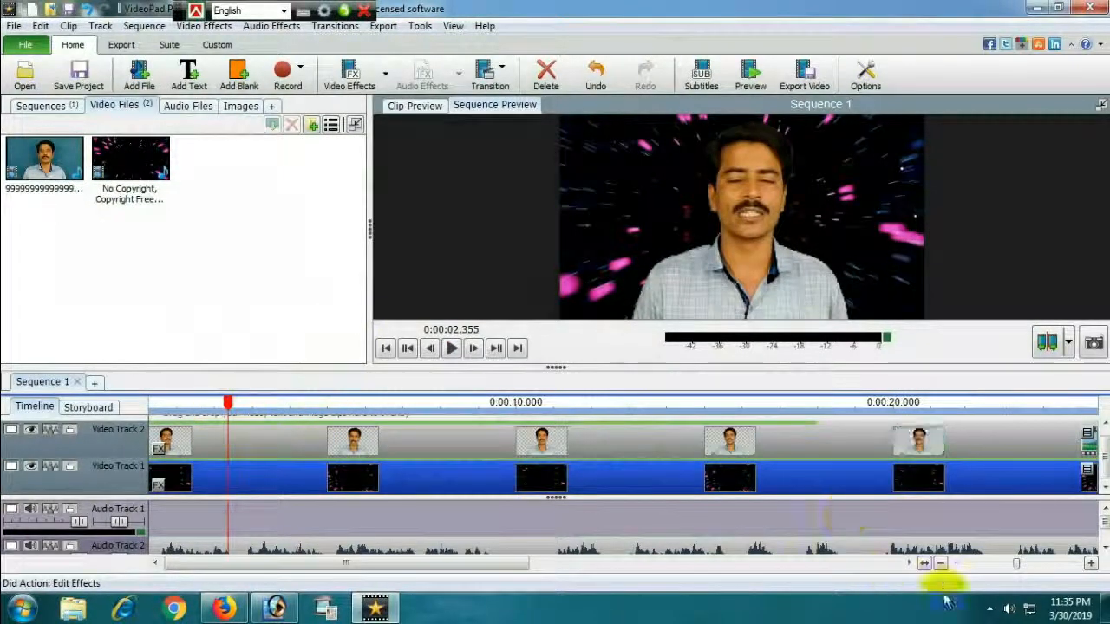
Lower the computer's speaker volume to about 18.
left_click(1011, 610)
left_click_drag(1004, 413, 1006, 491)
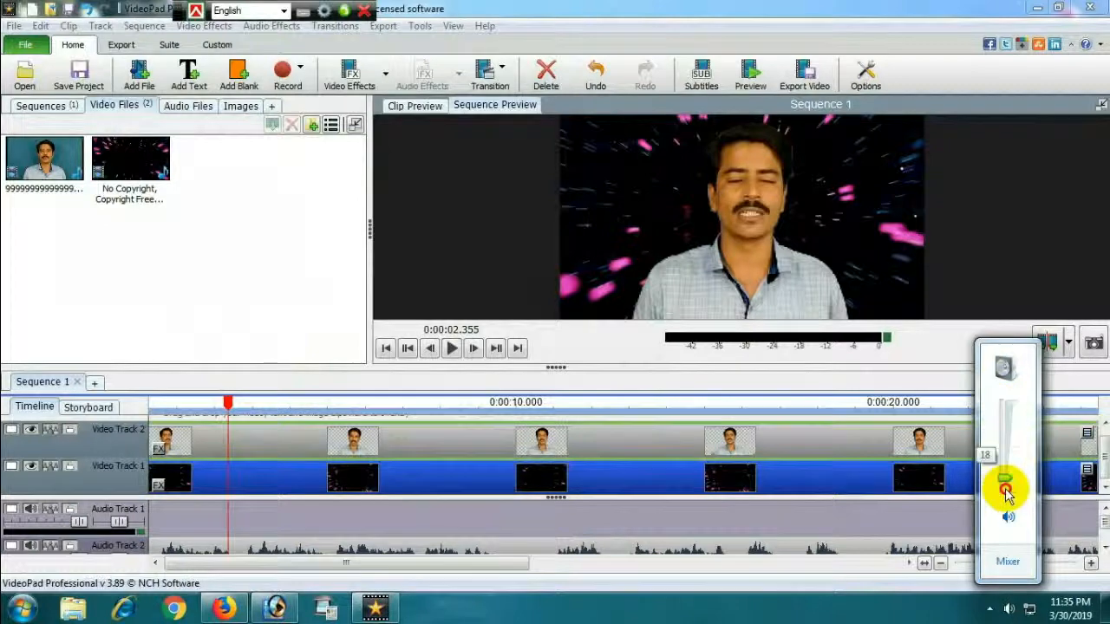
left_click(880, 611)
Play the sequence from the beginning to check the portrait against the motion background.
left_click_drag(227, 408, 149, 414)
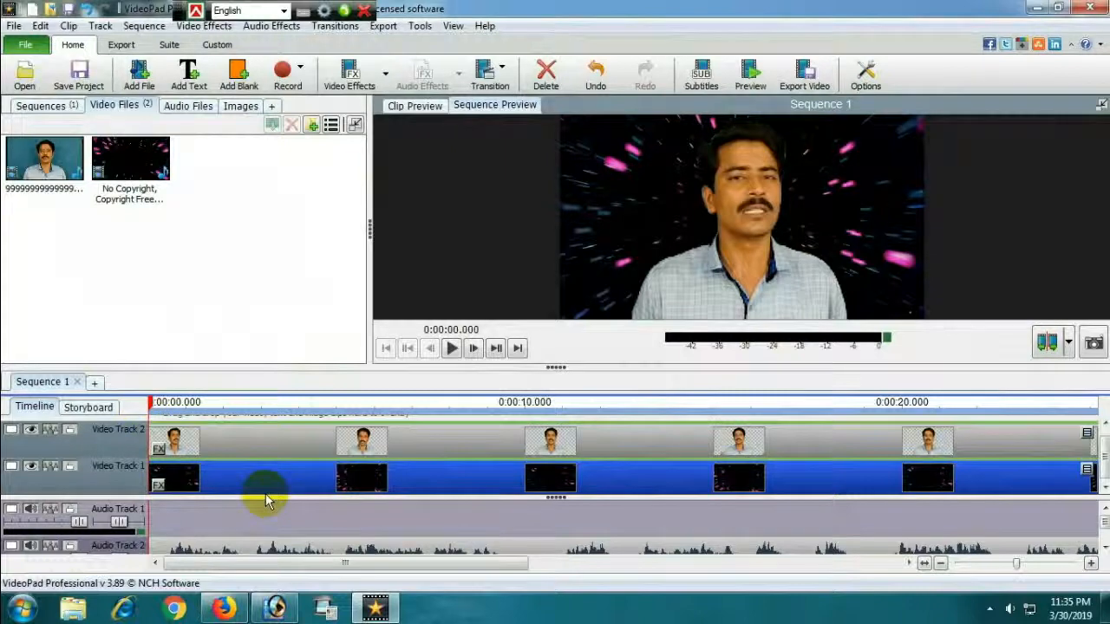
left_click(451, 350)
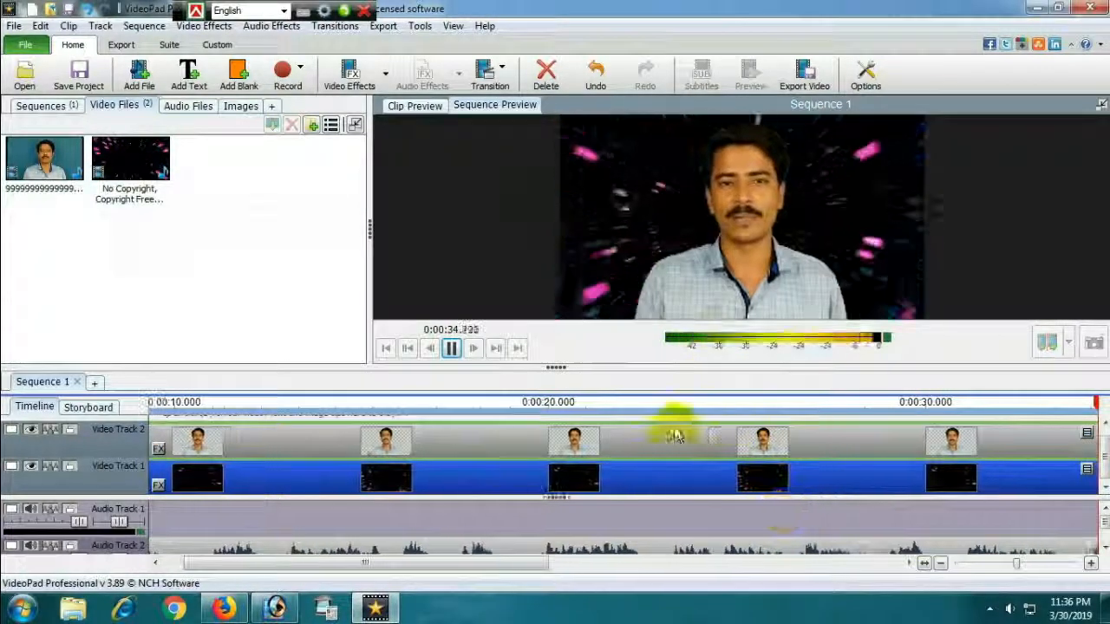
left_click(453, 350)
Replay the opening of the sequence from 0:00:00.000 and check it in the separate large preview.
mouse_move(1016, 564)
left_mouse_down()
mouse_move(1069, 563)
mouse_move(1015, 564)
left_mouse_up()
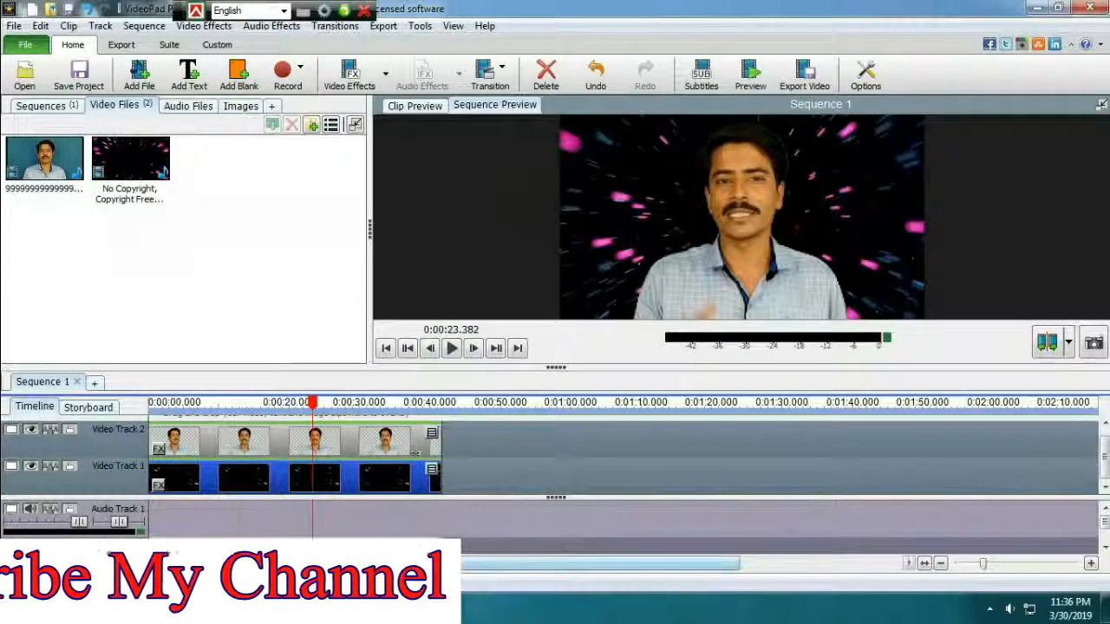
left_click_drag(983, 565, 1010, 564)
left_click(153, 422)
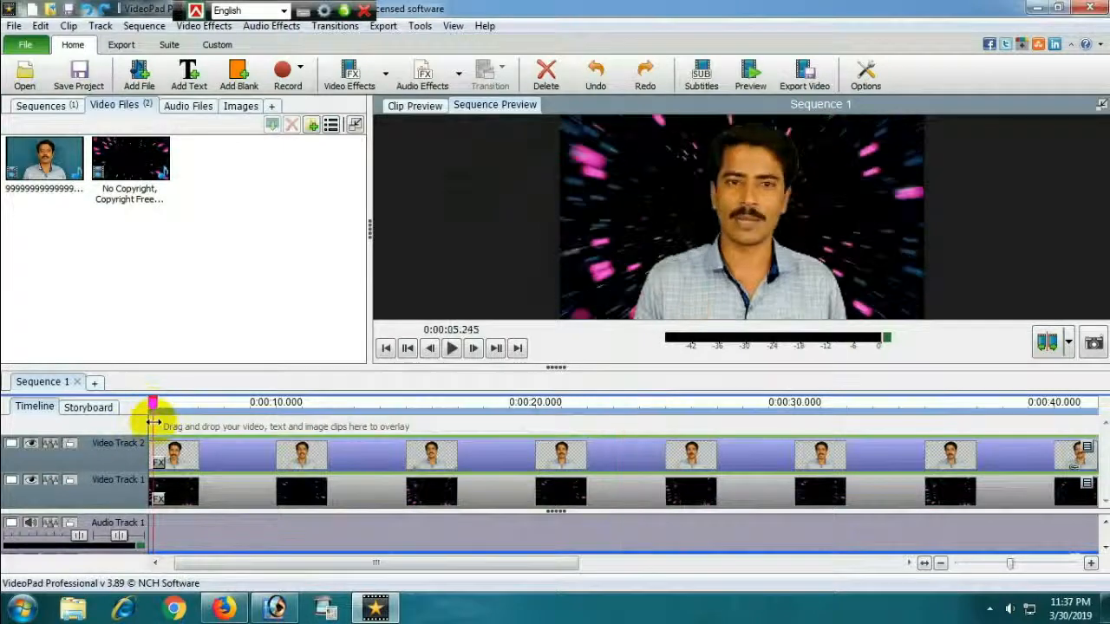
left_click_drag(154, 419, 148, 404)
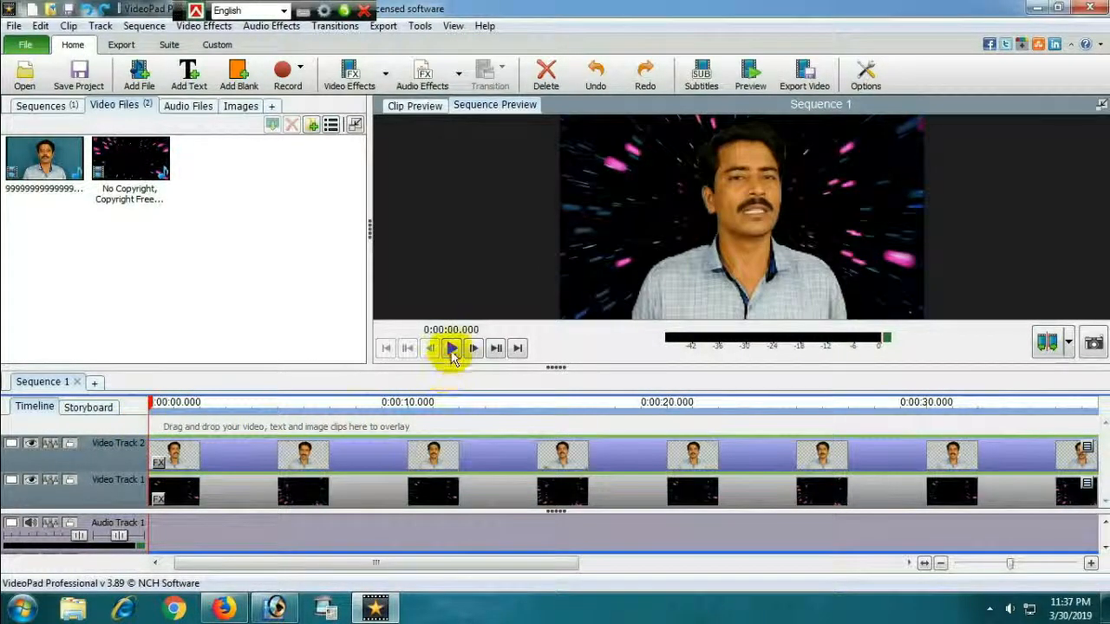
left_click(452, 354)
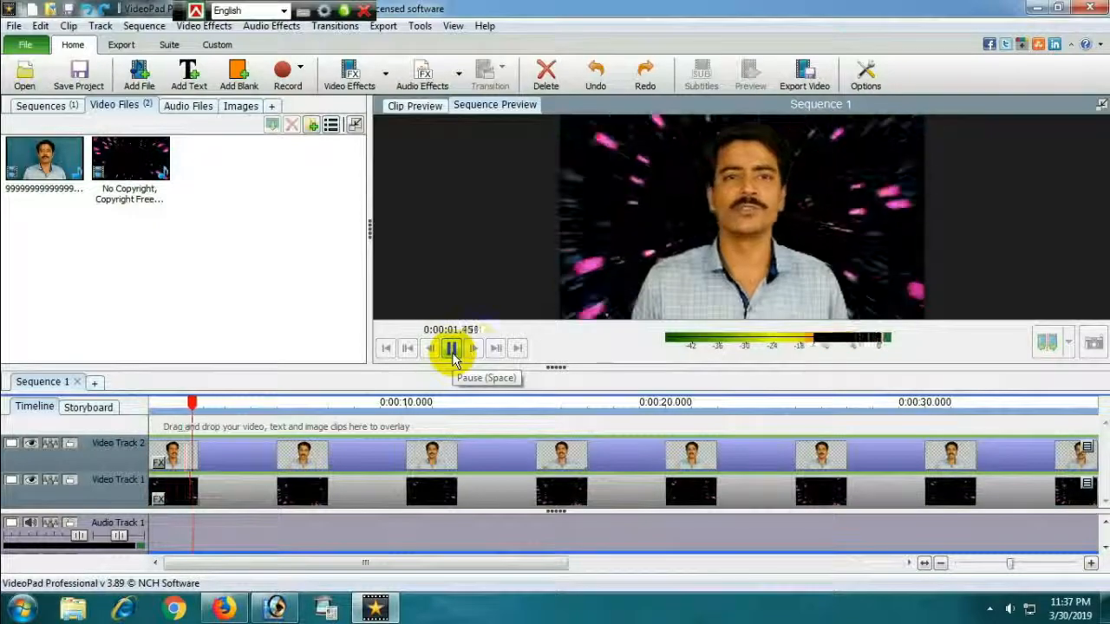
left_click(453, 357)
left_click(751, 74)
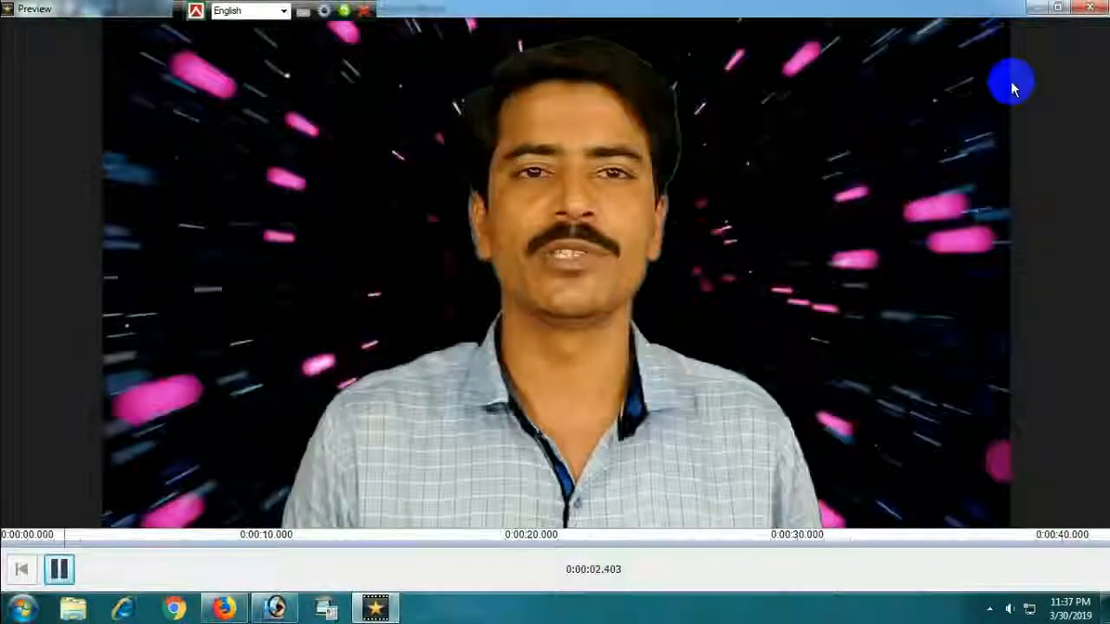
left_click(1091, 7)
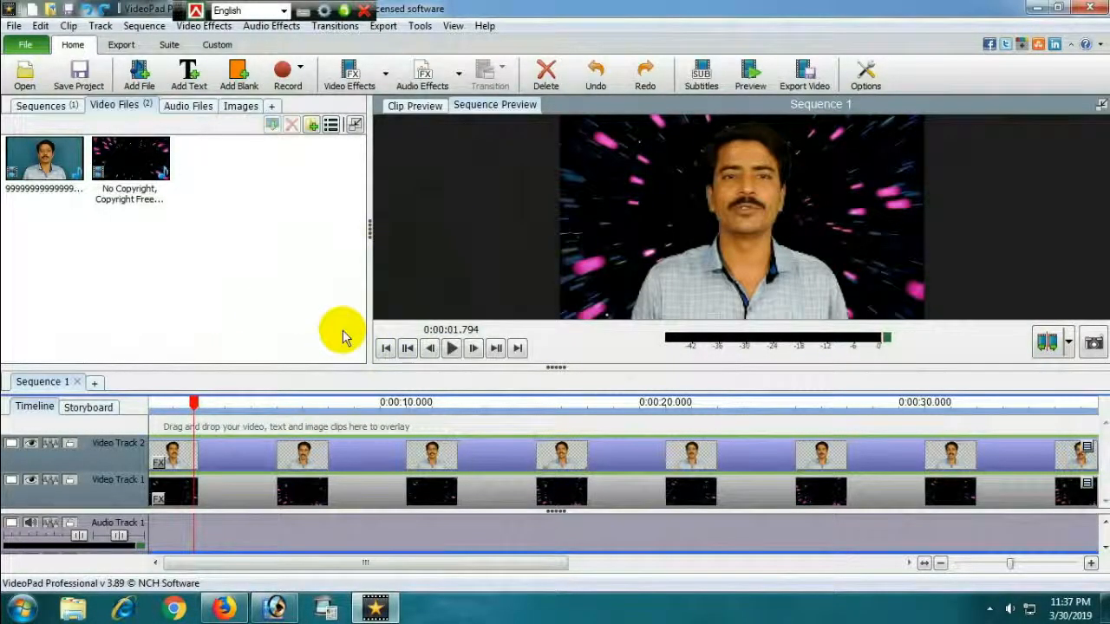
Export the sequence to the desktop as Video.flv with the YouTube 720p preset, and minimize VideoPad to show the desktop.
left_click(809, 76)
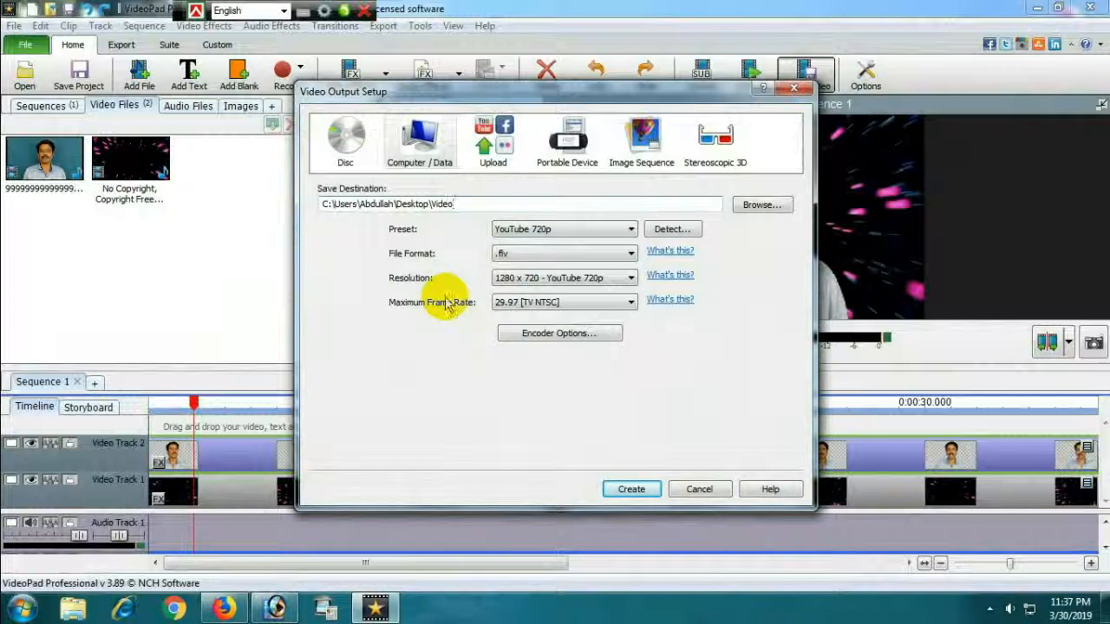
left_click(534, 237)
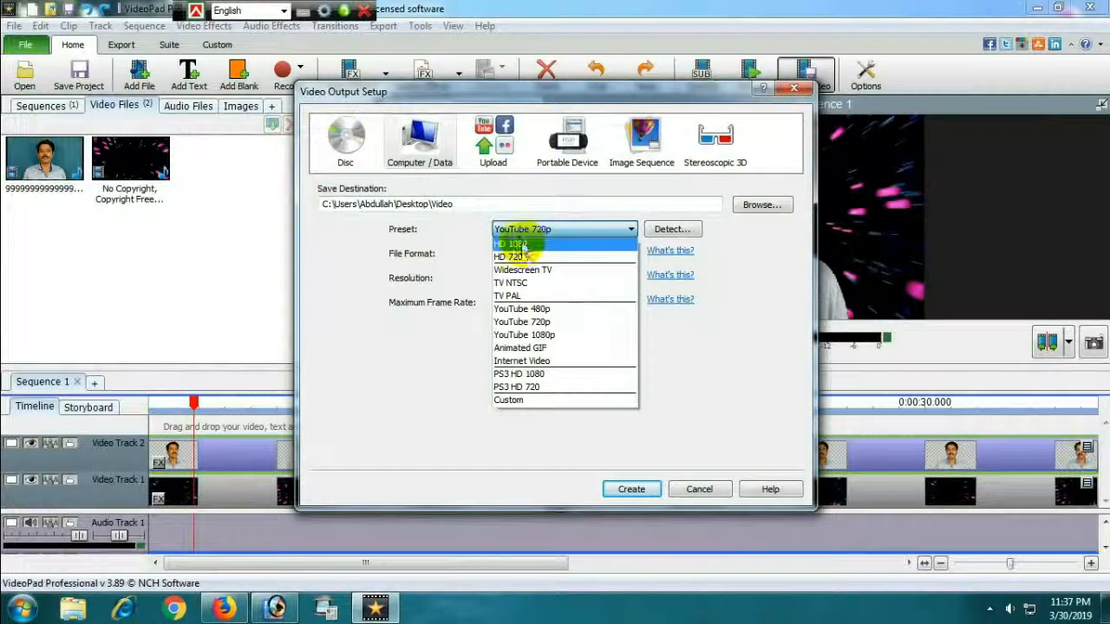
left_click(545, 322)
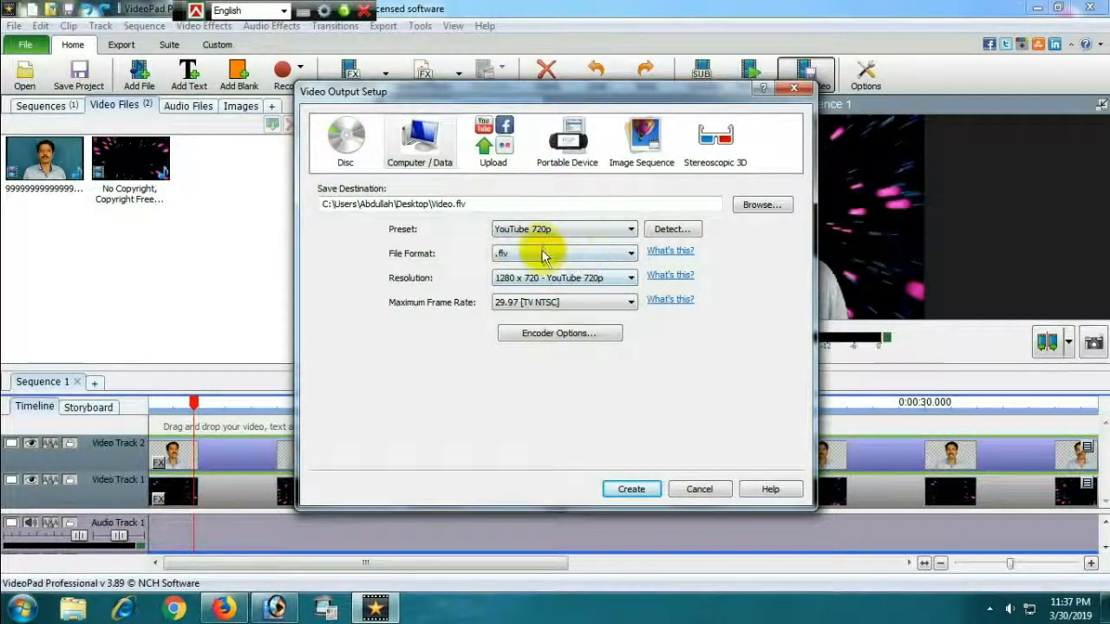
left_click(631, 490)
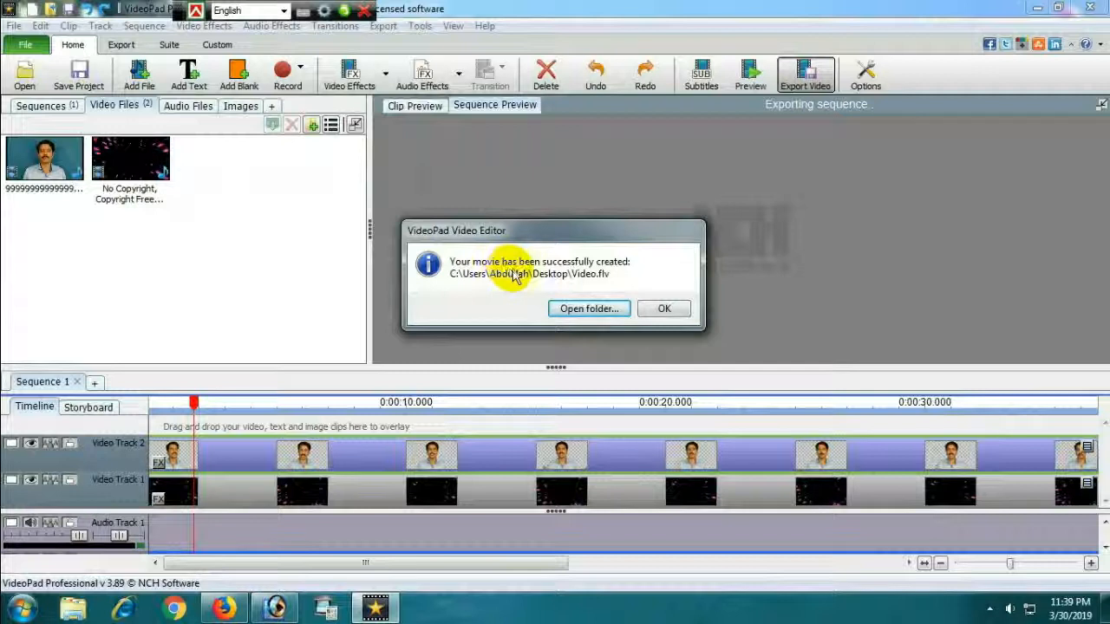
left_click(668, 309)
left_click(1036, 11)
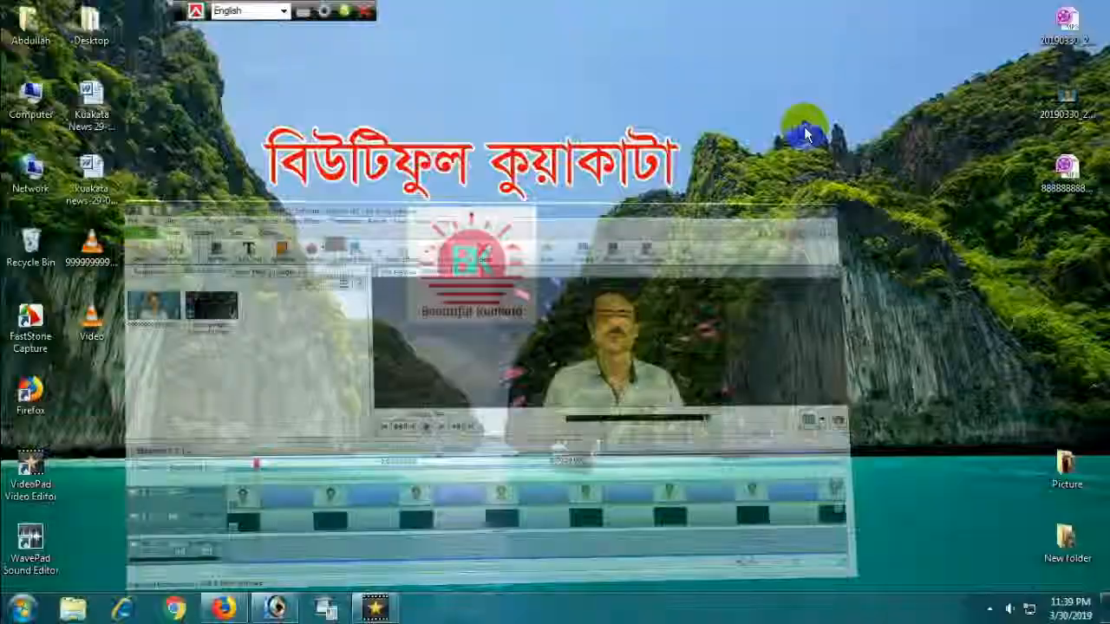